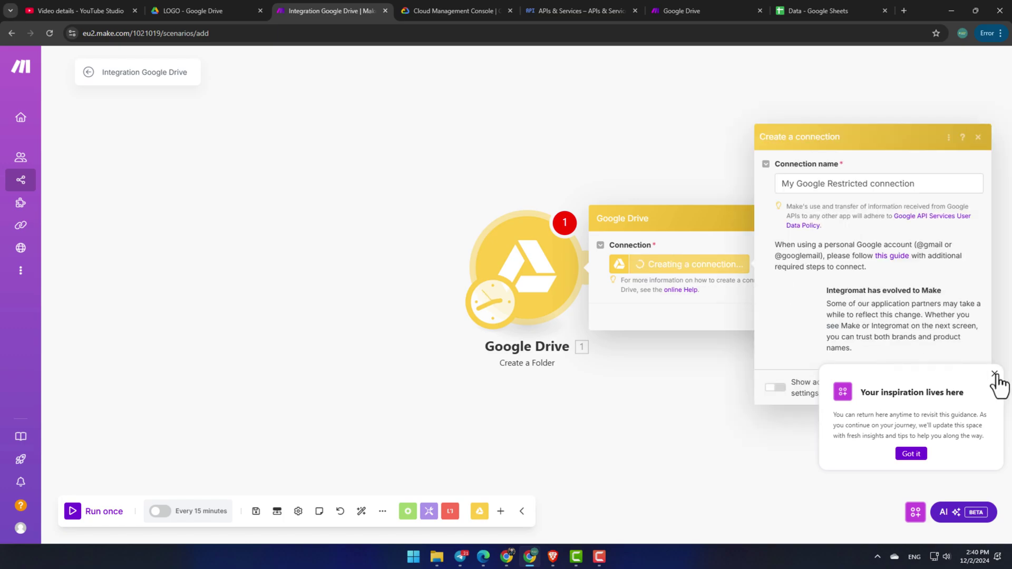
# Dismiss the tips popup and keep MakeDrive with My Drive in the Create a Folder module
pyautogui.click(993, 374)
pyautogui.moveTo(684, 330); pyautogui.dragTo(188, 276)
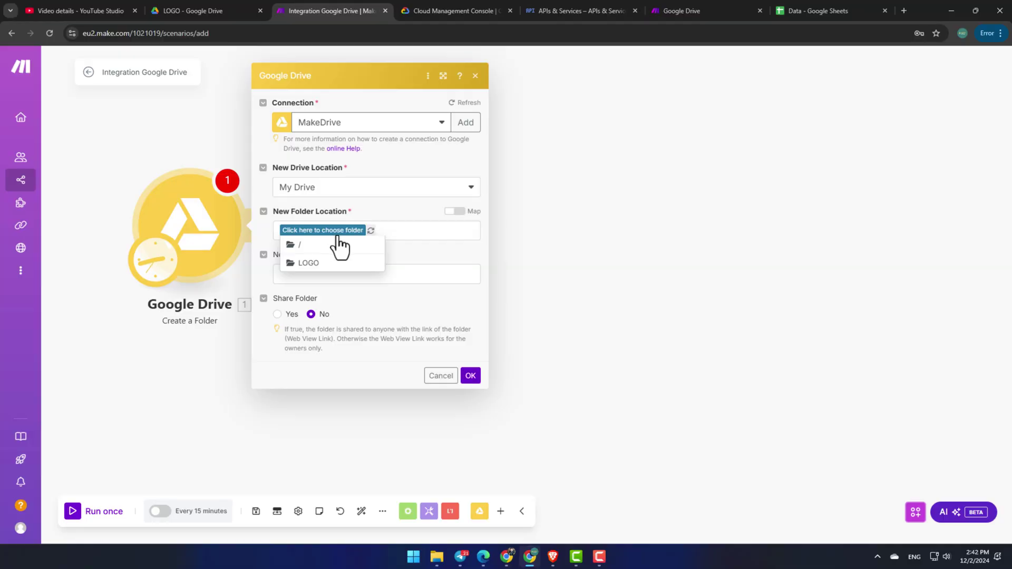
pyautogui.click(477, 243)
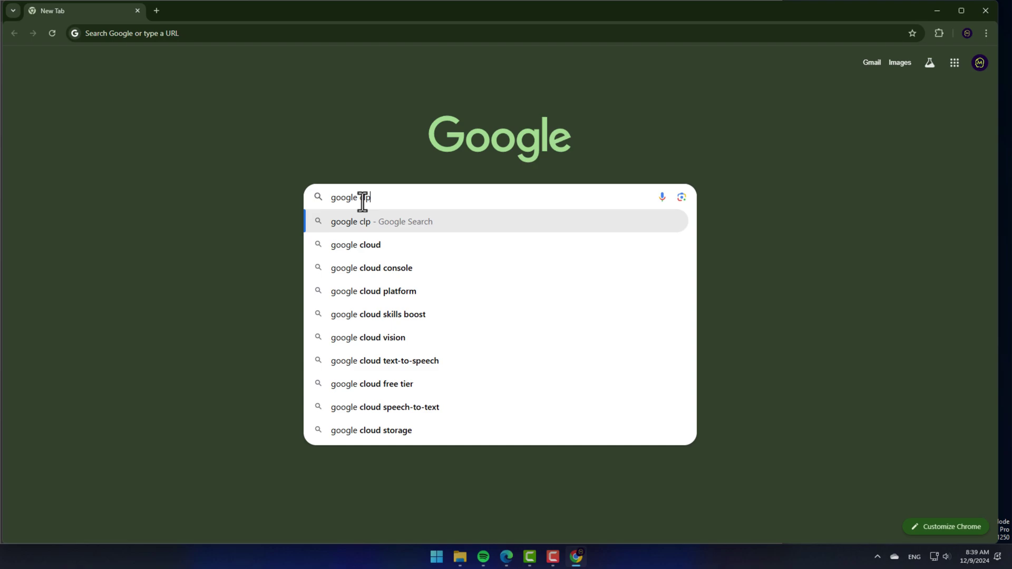
# Search for Google Cloud Console and create a payments profile to start the free trial
pyautogui.click(400, 271)
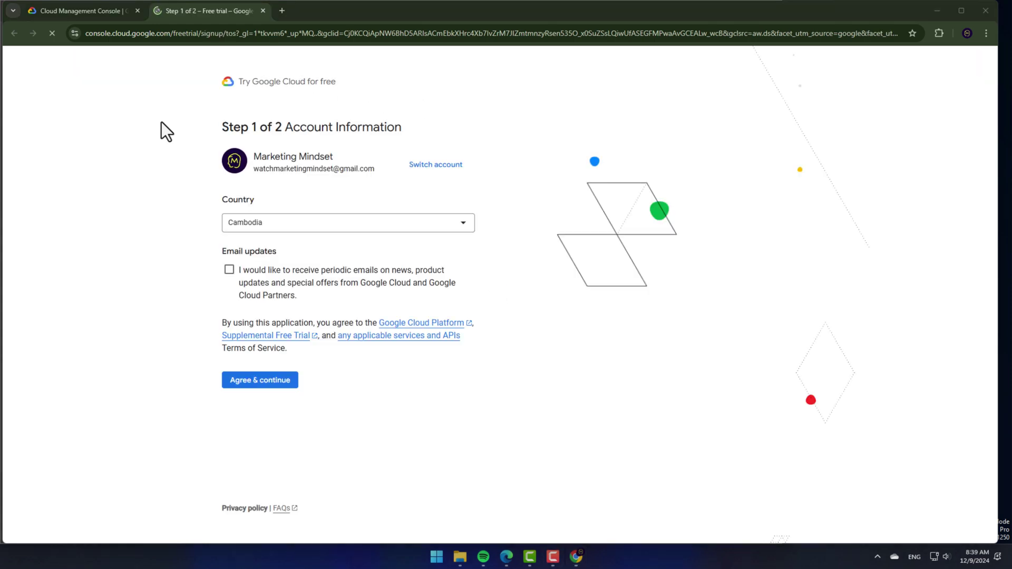
pyautogui.click(262, 228)
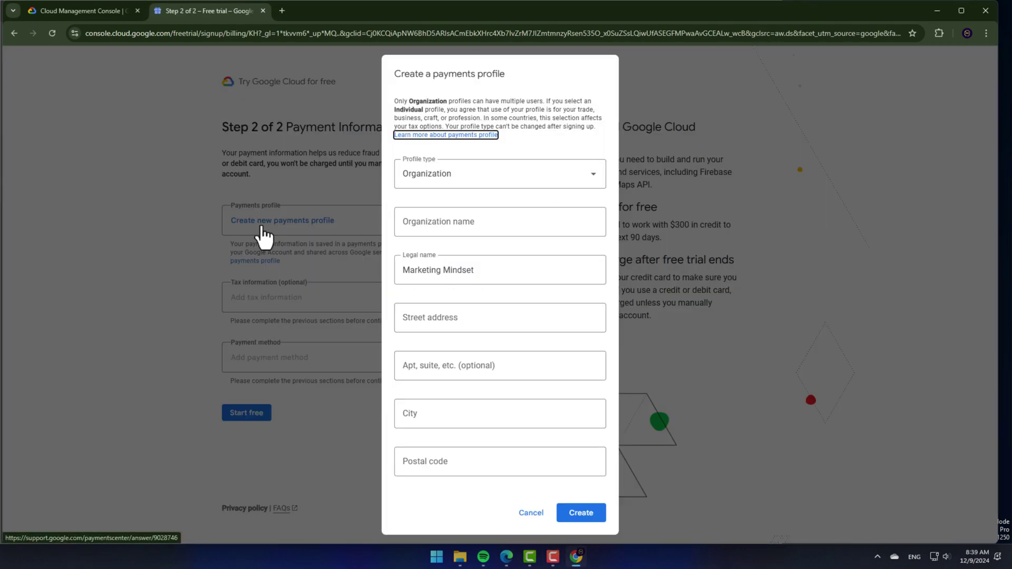
pyautogui.click(262, 235)
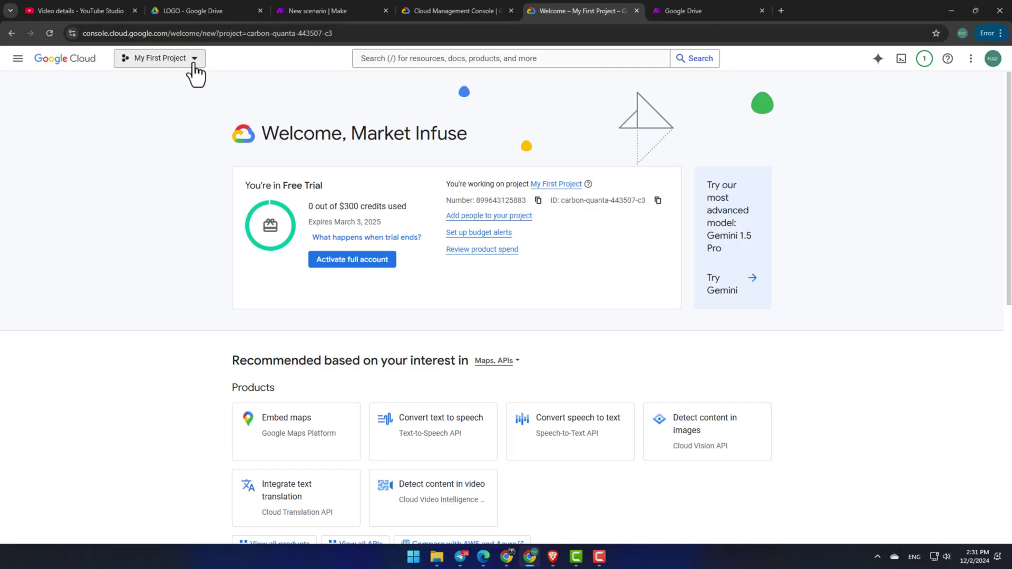
# Create the MakeDrive project from the project picker and switch to it
pyautogui.click(190, 64)
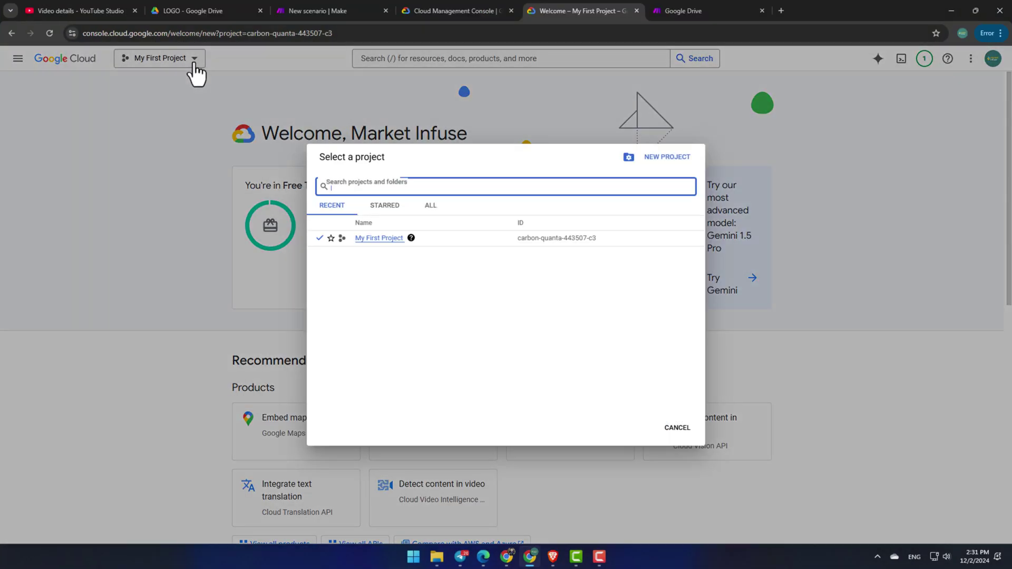
pyautogui.click(667, 158)
pyautogui.write('Ma')
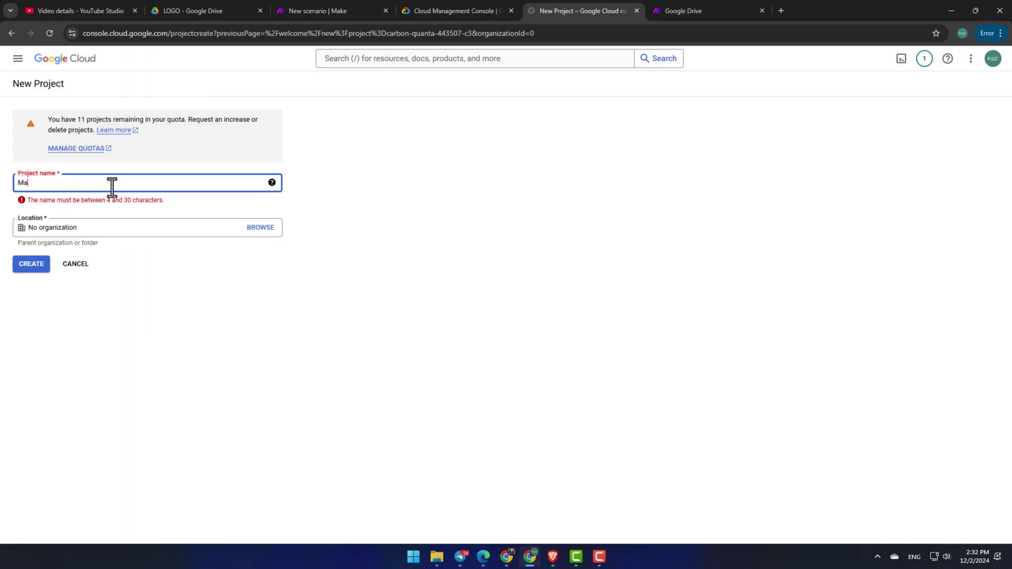
pyautogui.write('keDrive')
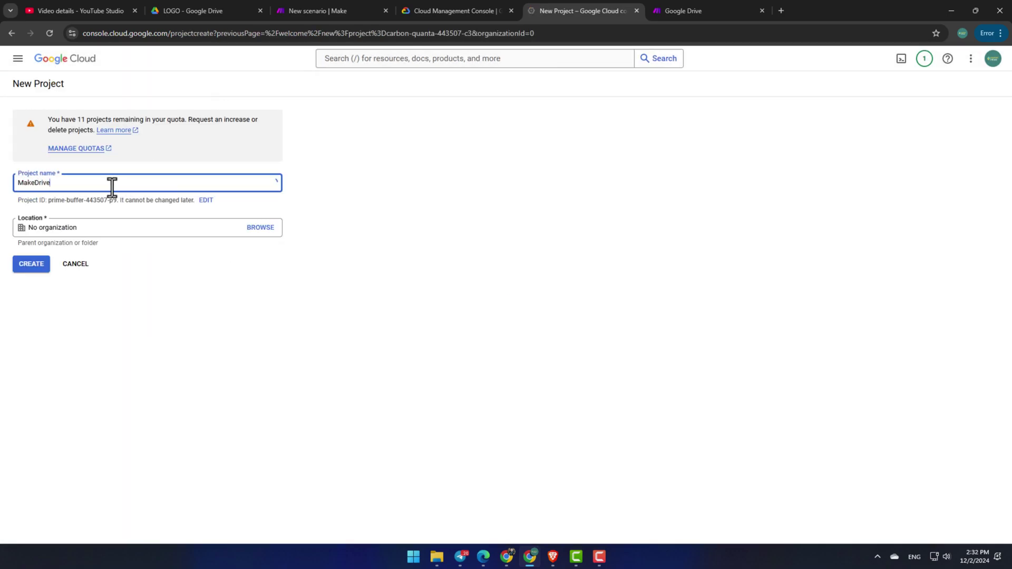
pyautogui.click(39, 269)
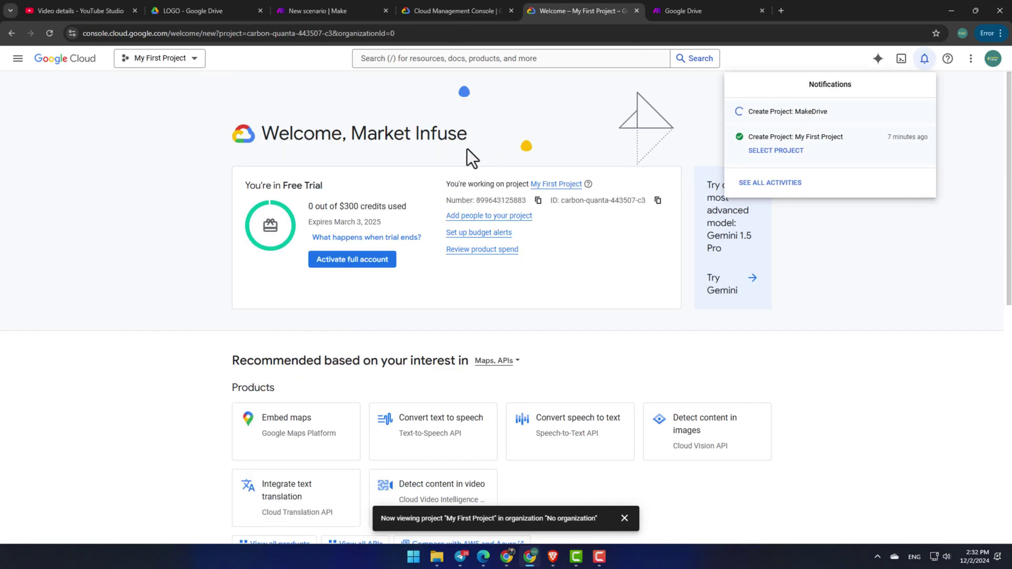
pyautogui.click(791, 125)
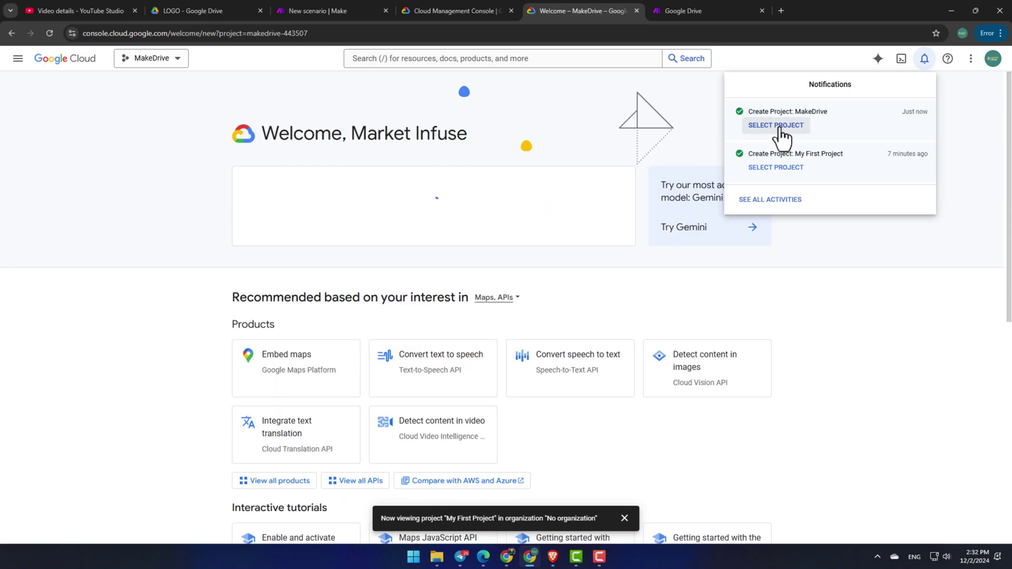
pyautogui.click(164, 317)
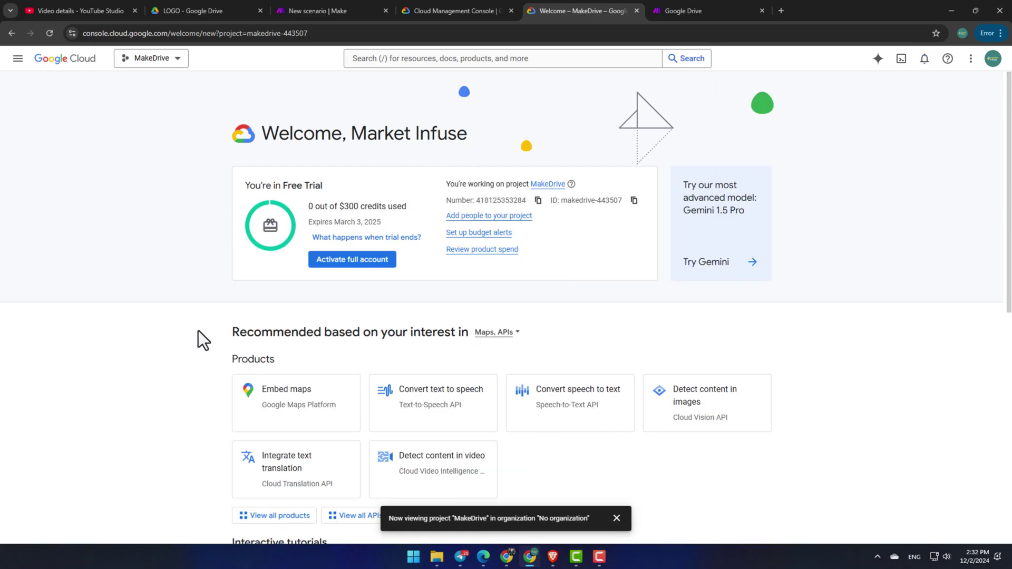
pyautogui.click(18, 57)
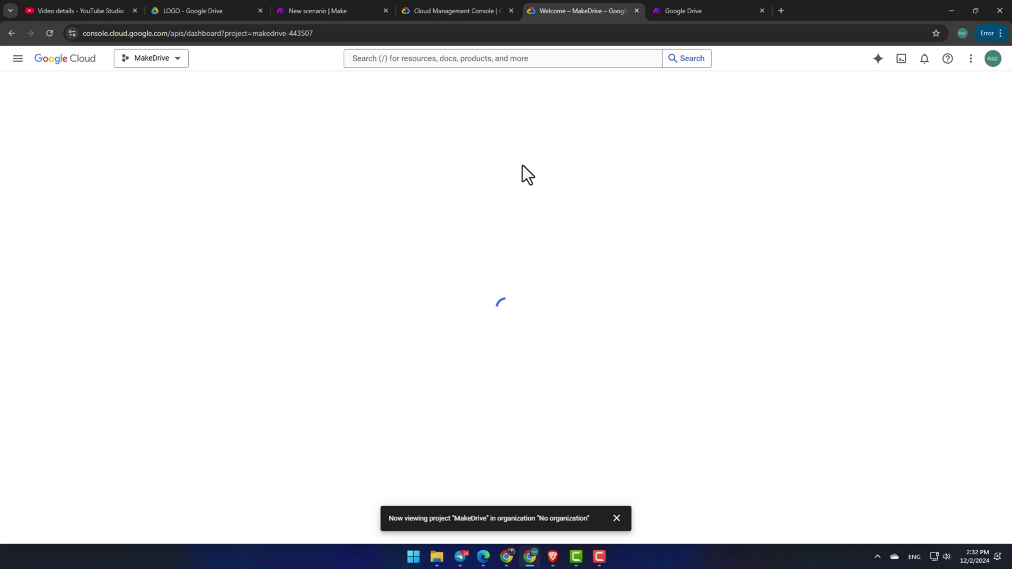
# Search 'drive' in the console and enable the Google Drive API
pyautogui.click(449, 64)
pyautogui.write('drive')
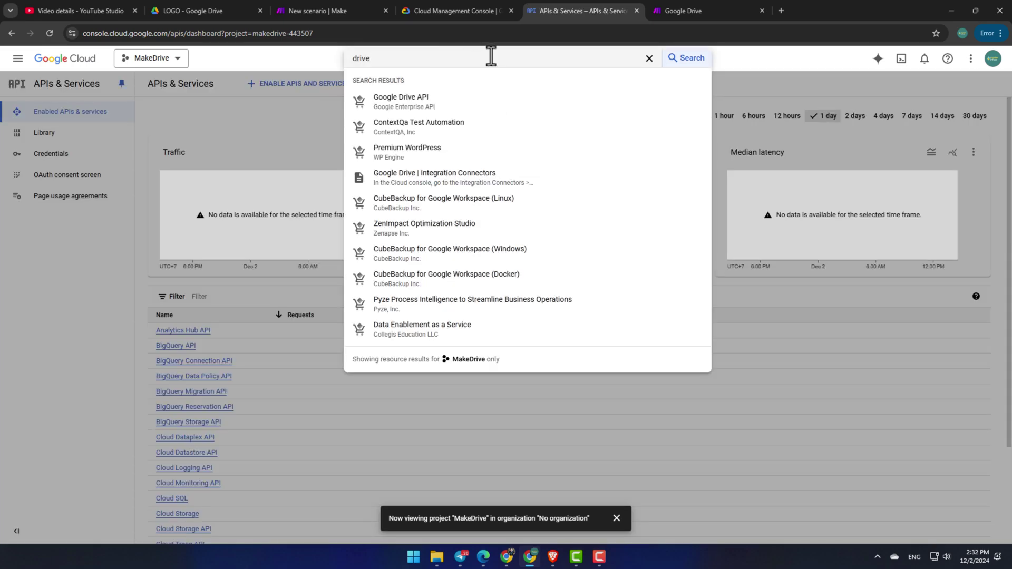
pyautogui.click(409, 105)
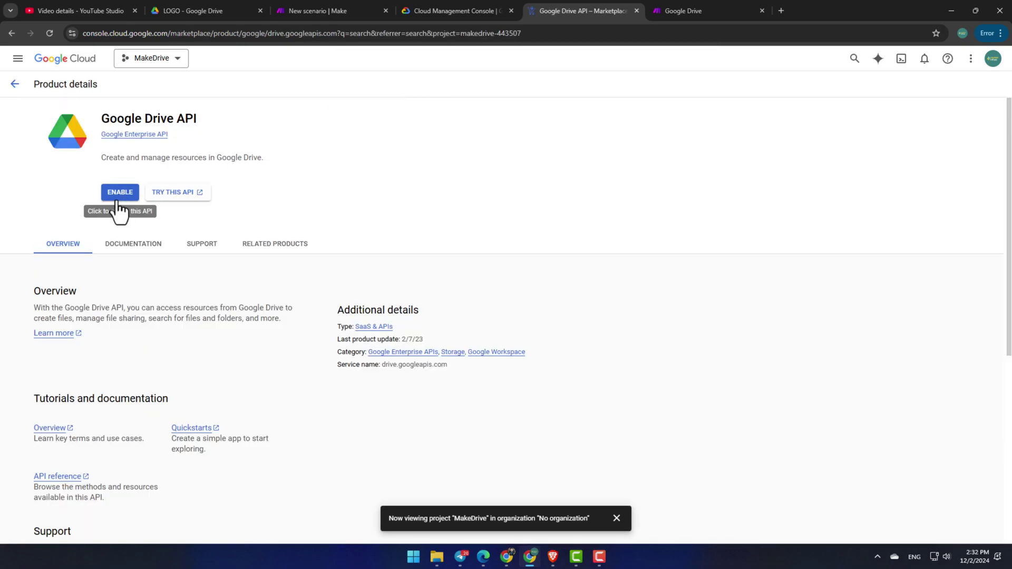
pyautogui.click(120, 196)
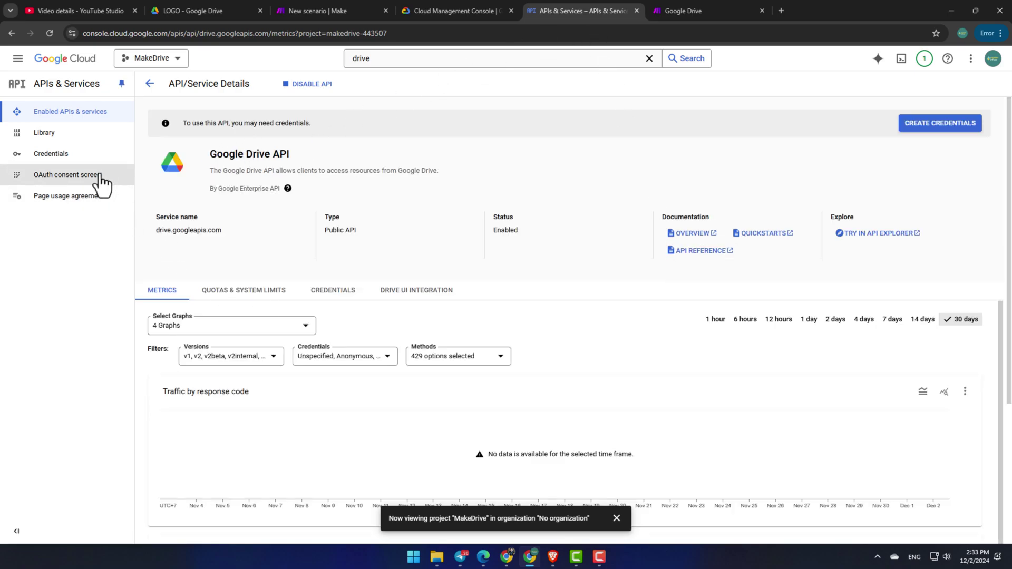
# Create an External consent screen app named MakeDrive with the account's own support email
pyautogui.click(84, 182)
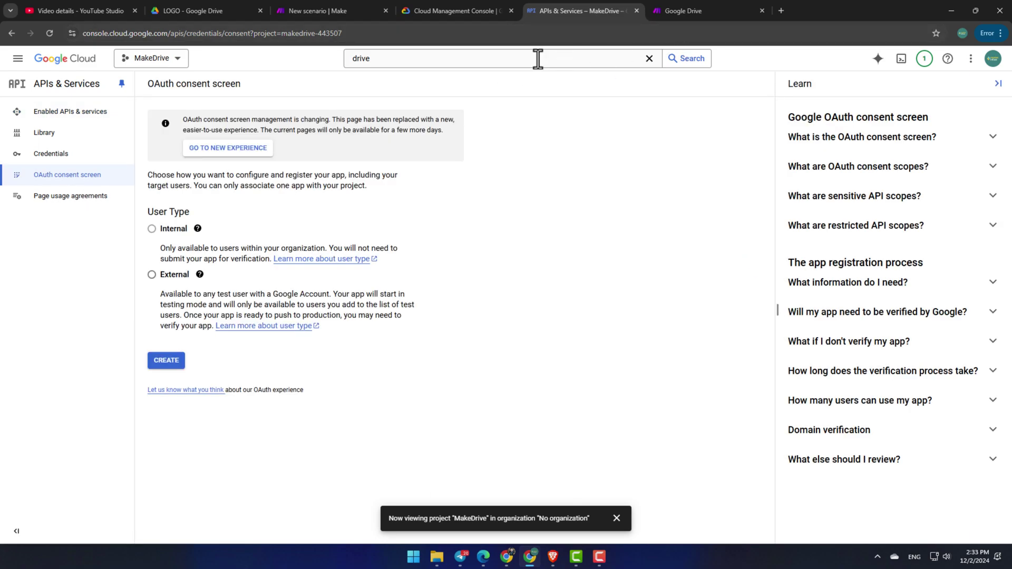
pyautogui.click(155, 362)
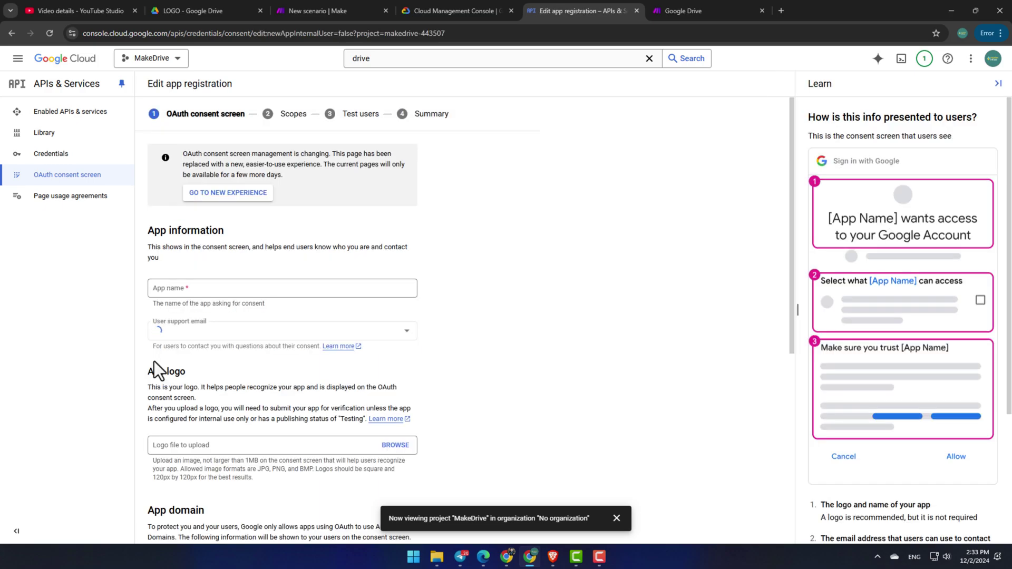
pyautogui.click(192, 288)
pyautogui.write('MakeDrive')
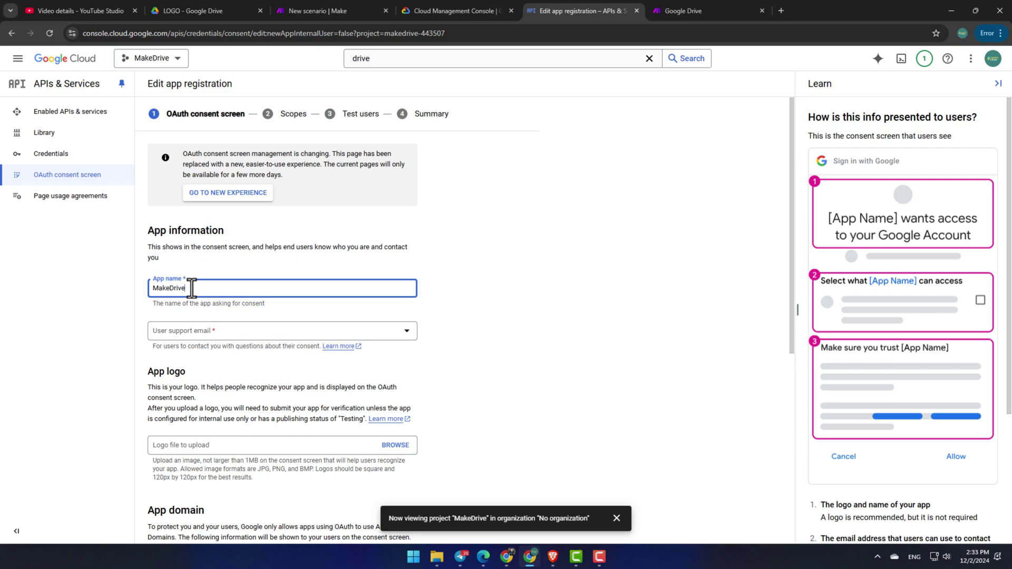
pyautogui.click(193, 336)
pyautogui.click(195, 340)
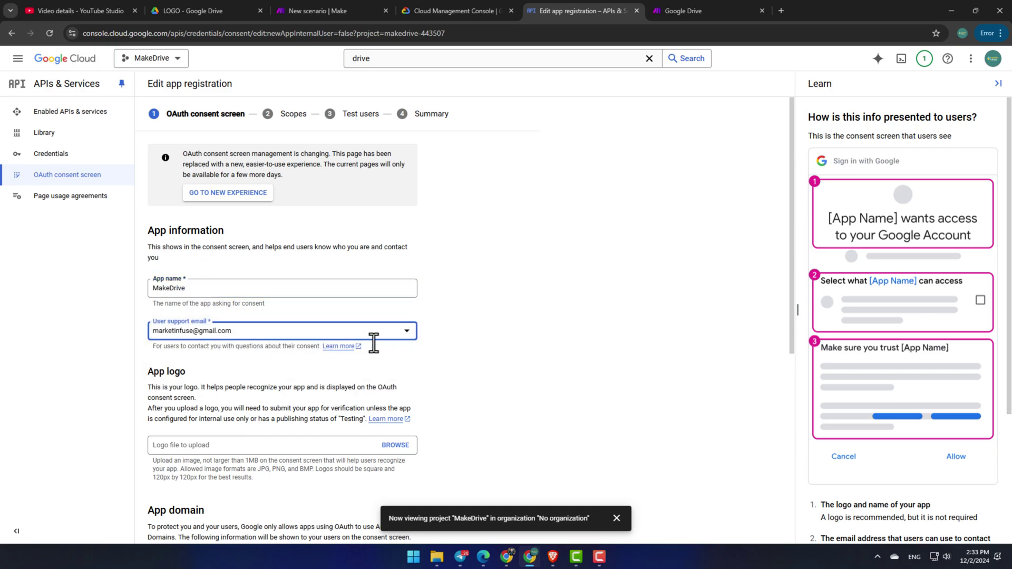
pyautogui.scroll(-3, 499, 335)
pyautogui.scroll(-2, 500, 335)
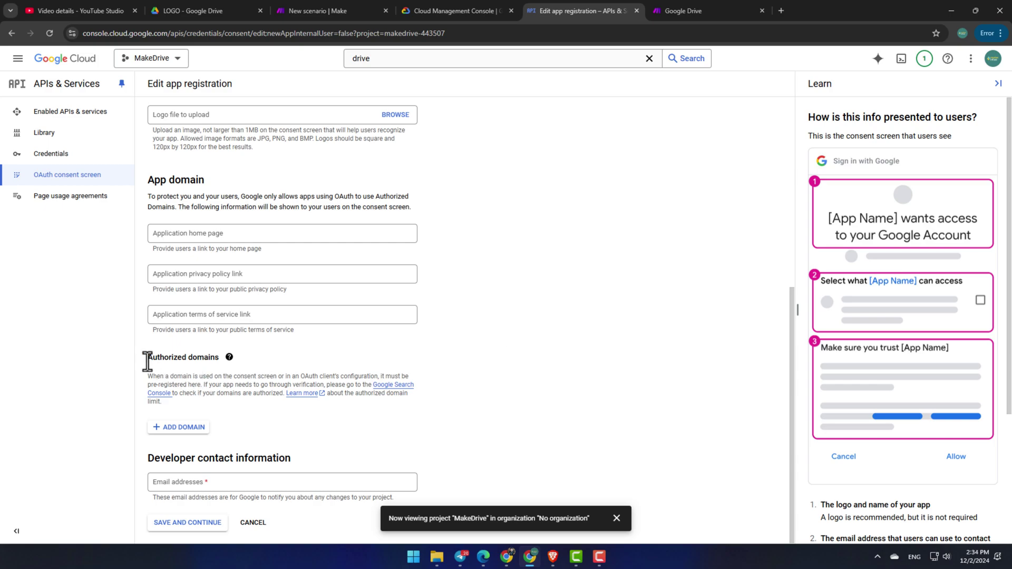
# Add make.com and integromat.com as authorized domains, set the developer email, and save
pyautogui.moveTo(147, 361); pyautogui.dragTo(219, 357)
pyautogui.click(184, 427)
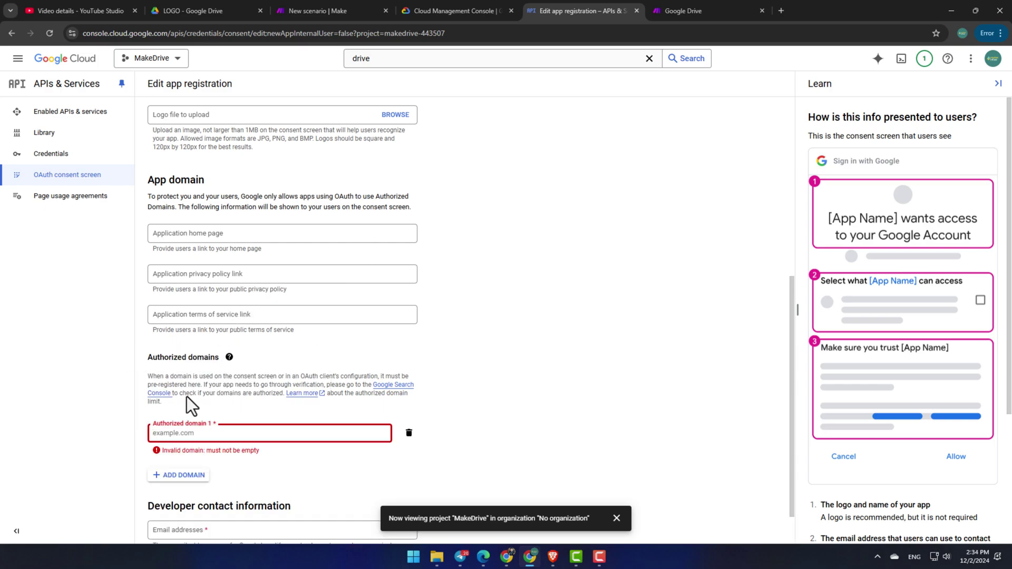
pyautogui.click(188, 433)
pyautogui.write('make.com')
pyautogui.click(179, 475)
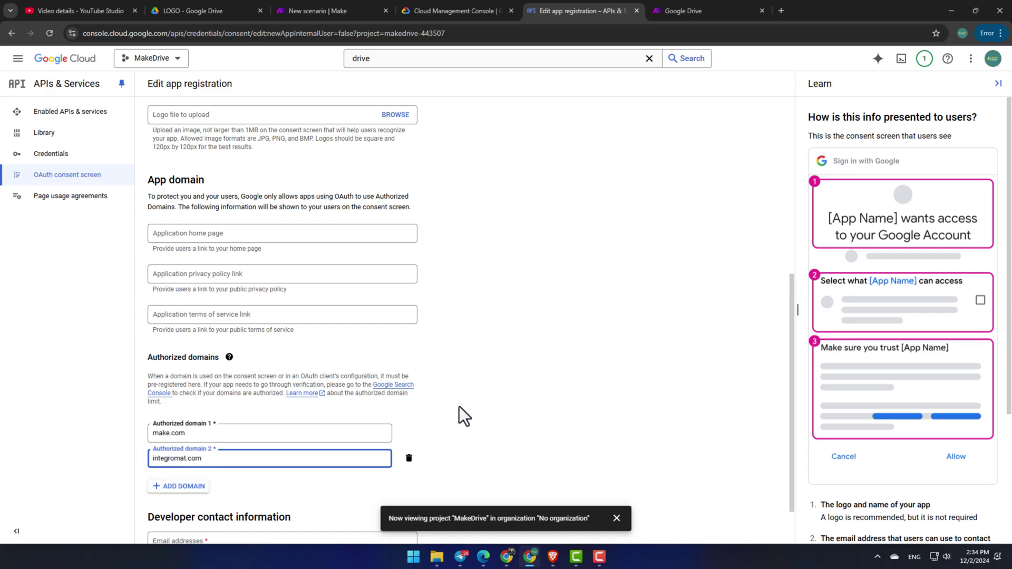
pyautogui.click(601, 387)
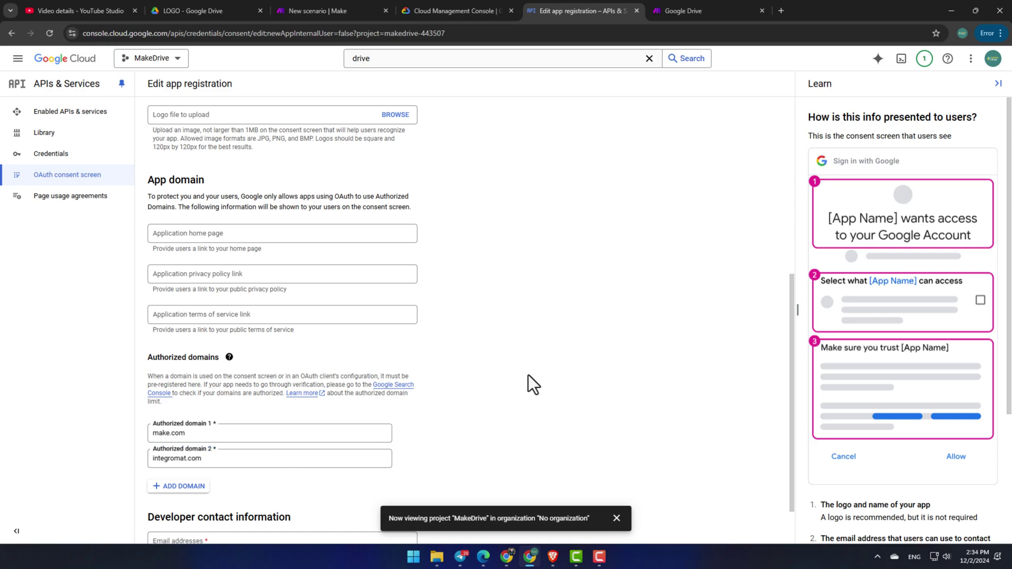
pyautogui.scroll(-2, 538, 375)
pyautogui.click(238, 476)
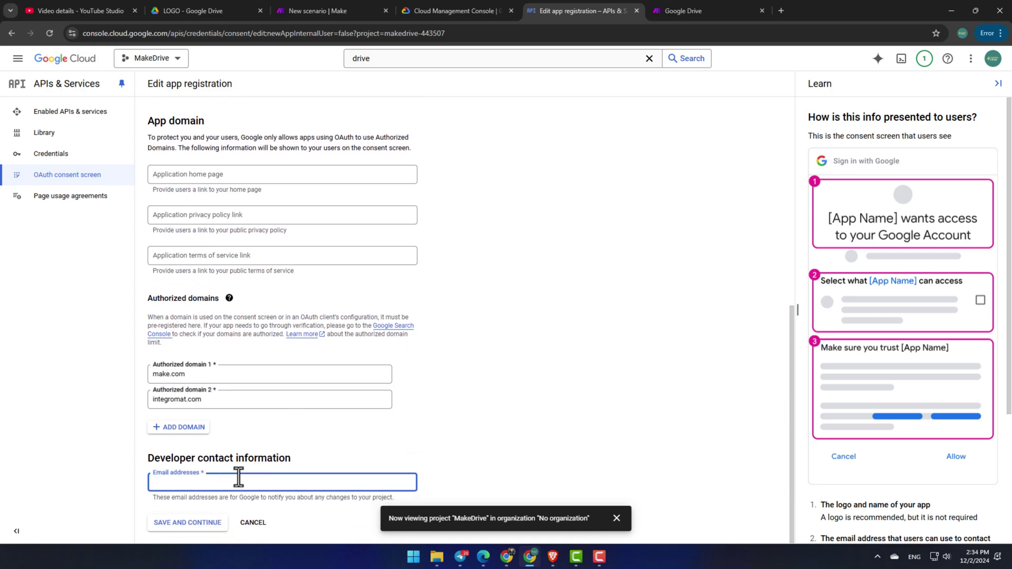
pyautogui.click(529, 409)
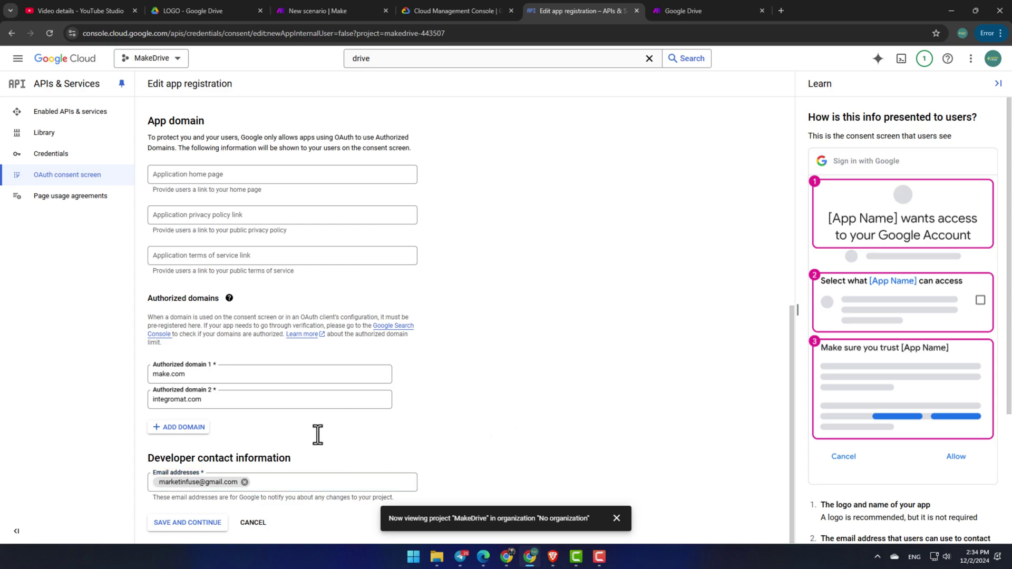
pyautogui.click(187, 524)
# Filter the scope picker by 'drive' and add the checked Google Drive API scopes
pyautogui.click(616, 520)
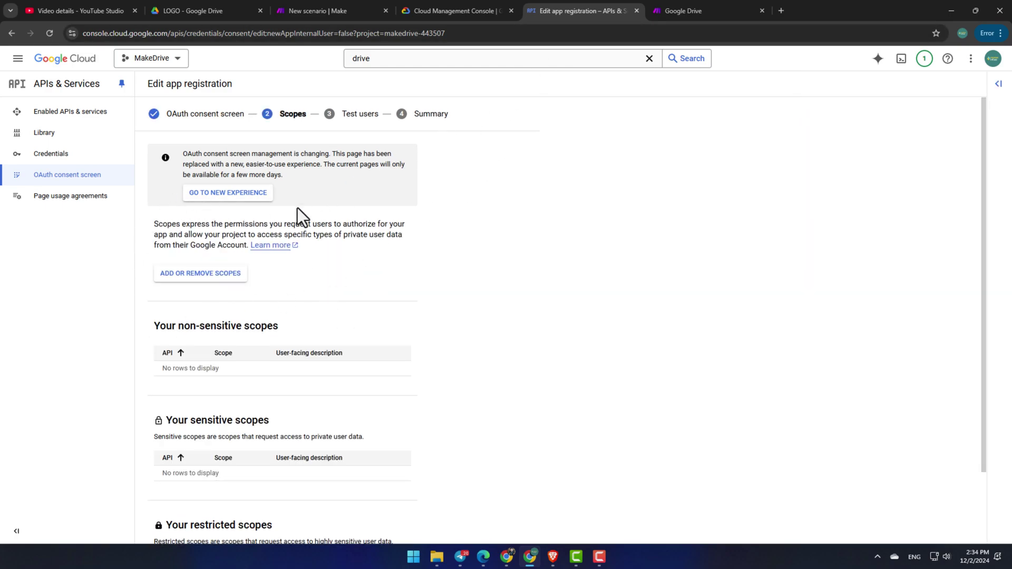
pyautogui.click(221, 278)
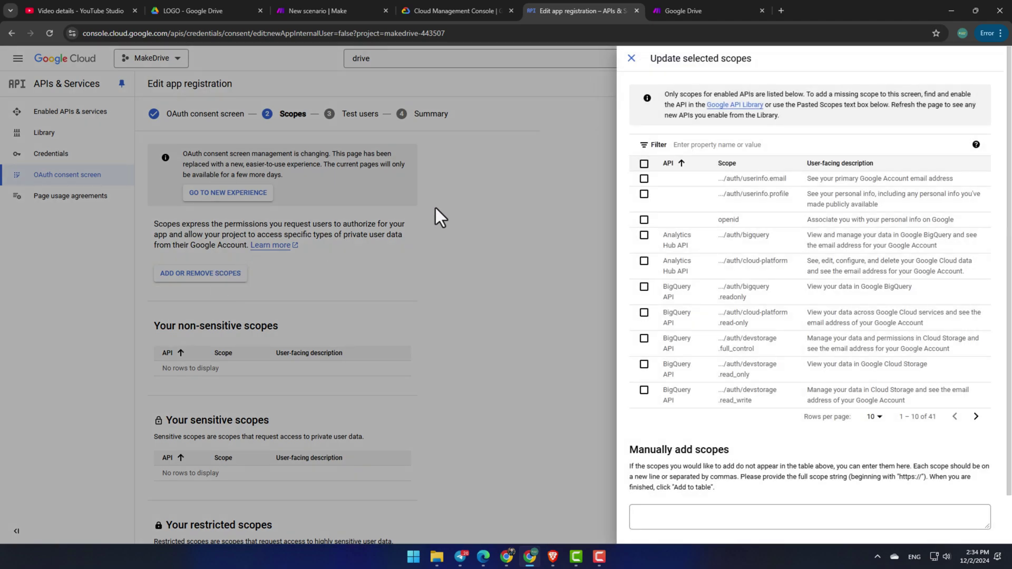
pyautogui.click(675, 145)
pyautogui.write('d')
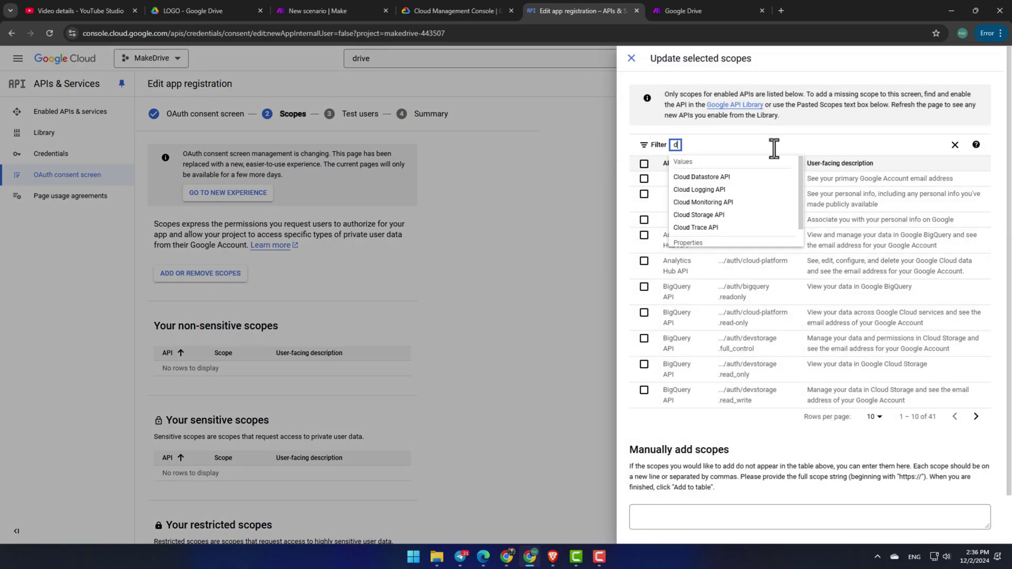
pyautogui.write('rive')
pyautogui.press('Return')
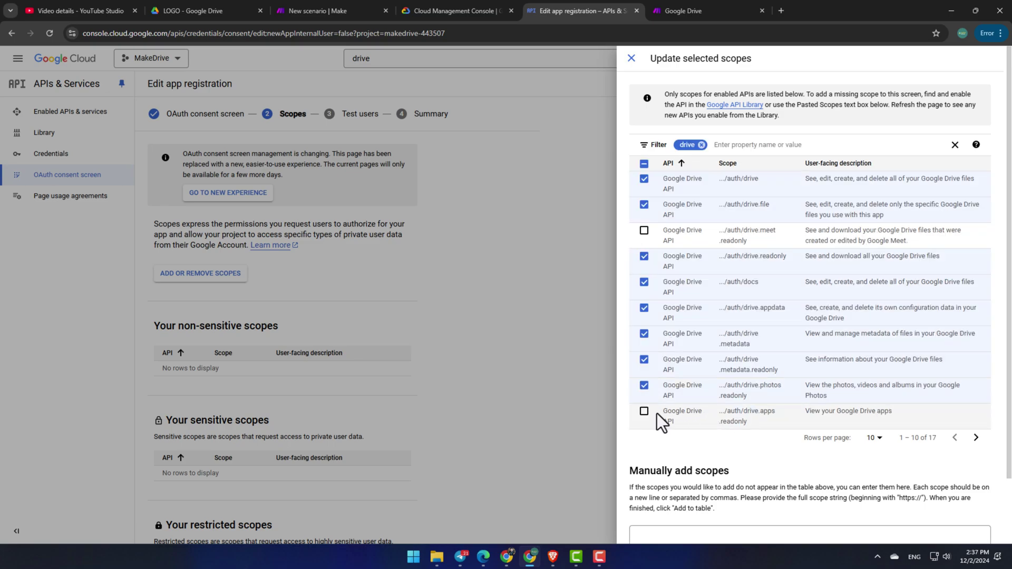
pyautogui.scroll(-2, 753, 364)
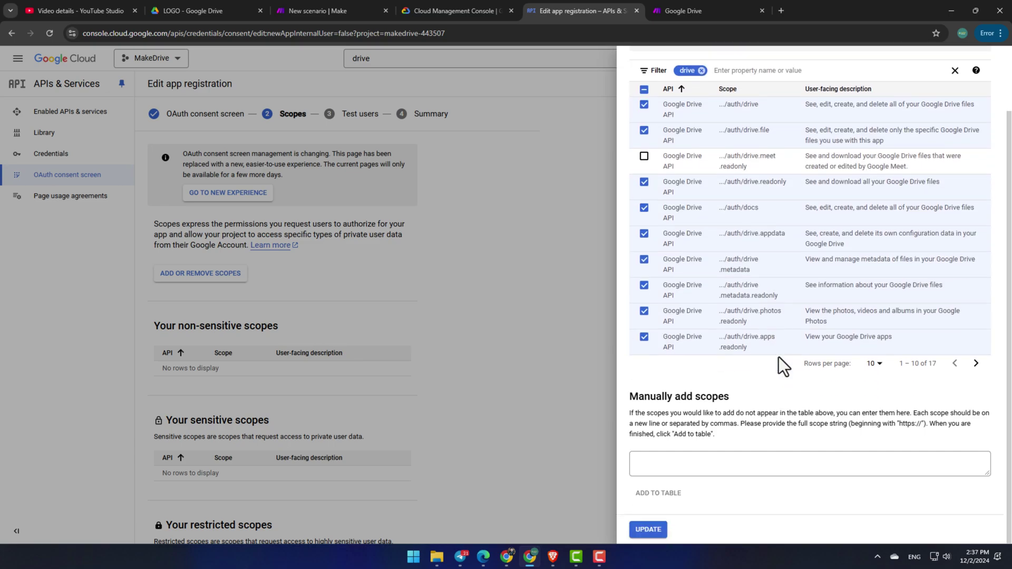
pyautogui.click(651, 530)
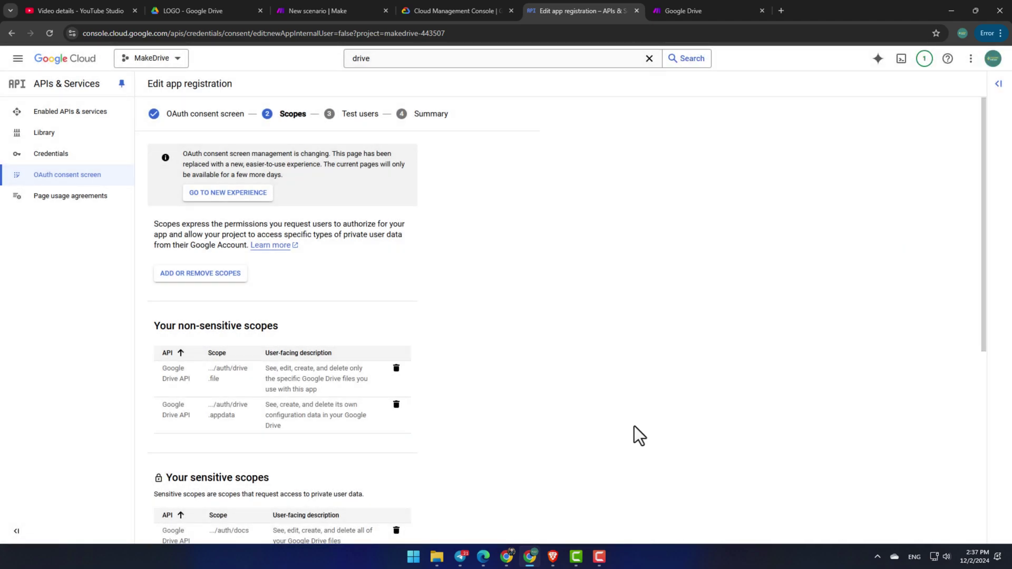
pyautogui.scroll(-5, 416, 380)
# Save the scopes, paste your account email as the only test user, and save through to the summary
pyautogui.click(192, 528)
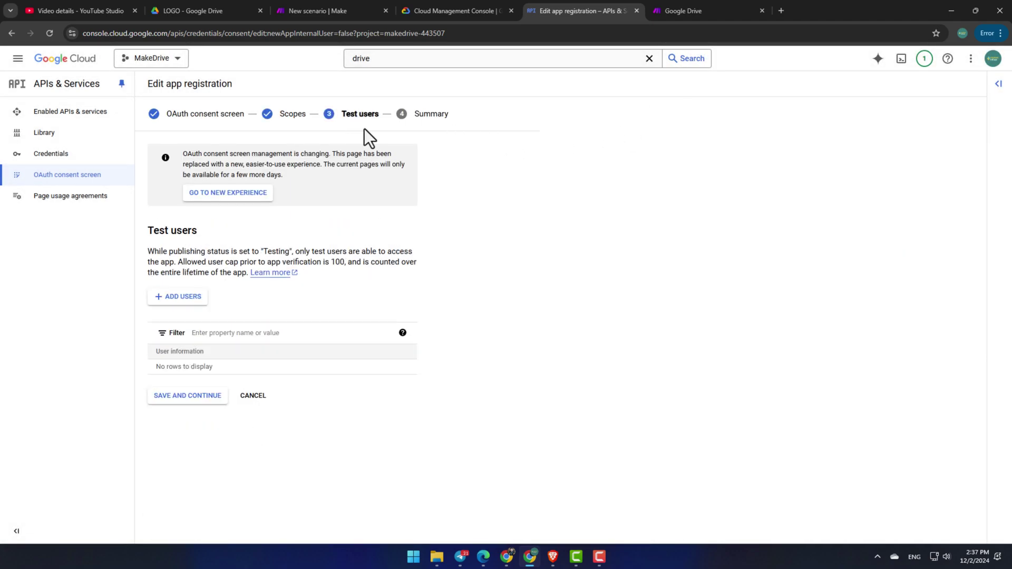
pyautogui.click(193, 299)
pyautogui.click(719, 157)
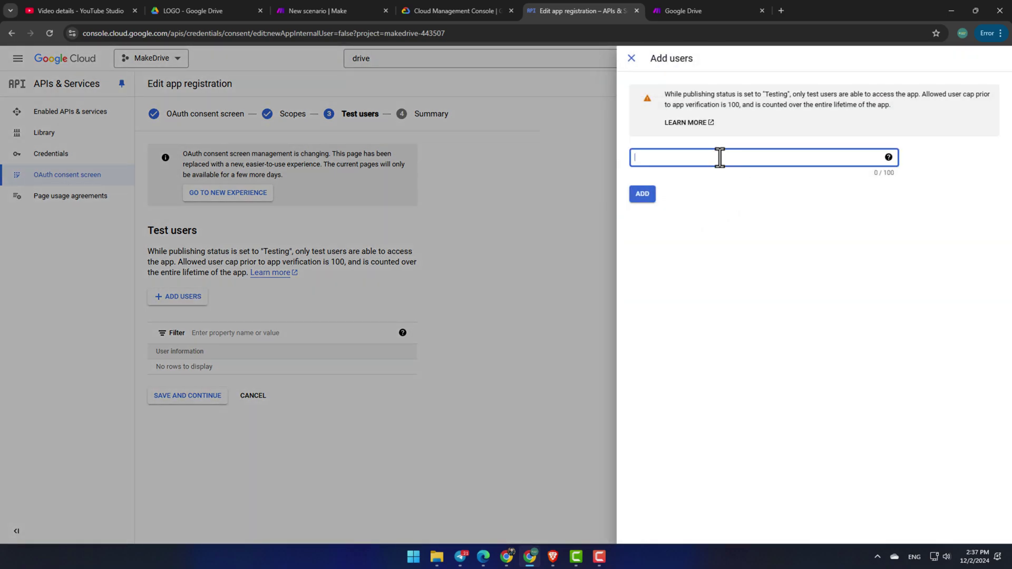
pyautogui.hotkey('ctrl', 'v')
pyautogui.click(642, 195)
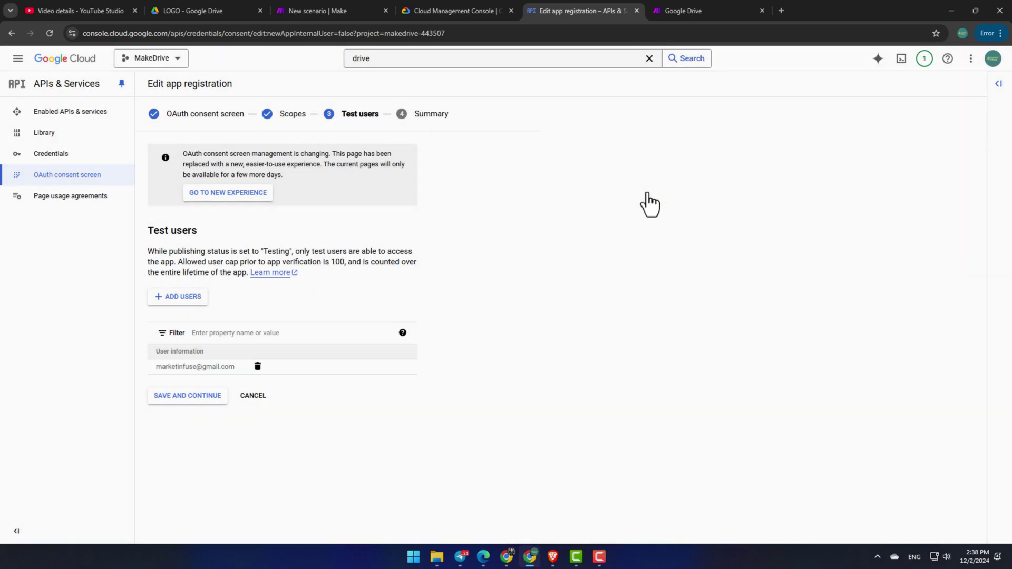
pyautogui.click(199, 400)
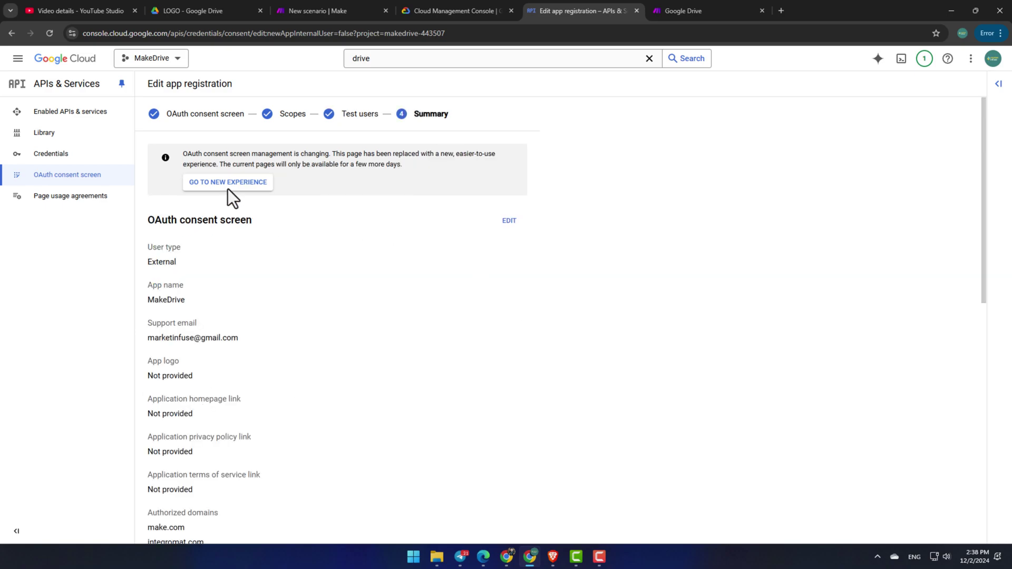
pyautogui.scroll(-2, 237, 310)
pyautogui.scroll(-5, 237, 310)
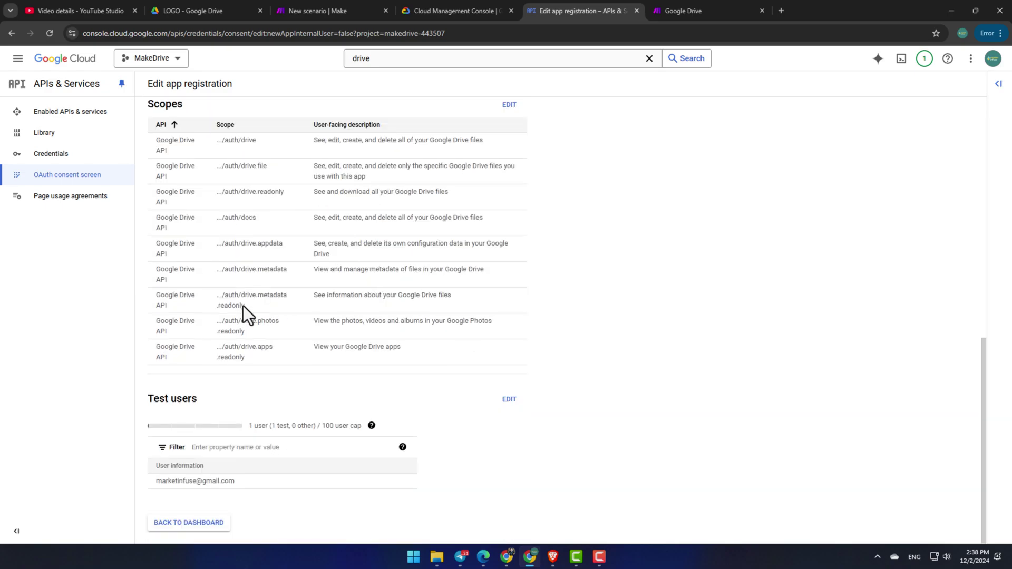
pyautogui.click(174, 523)
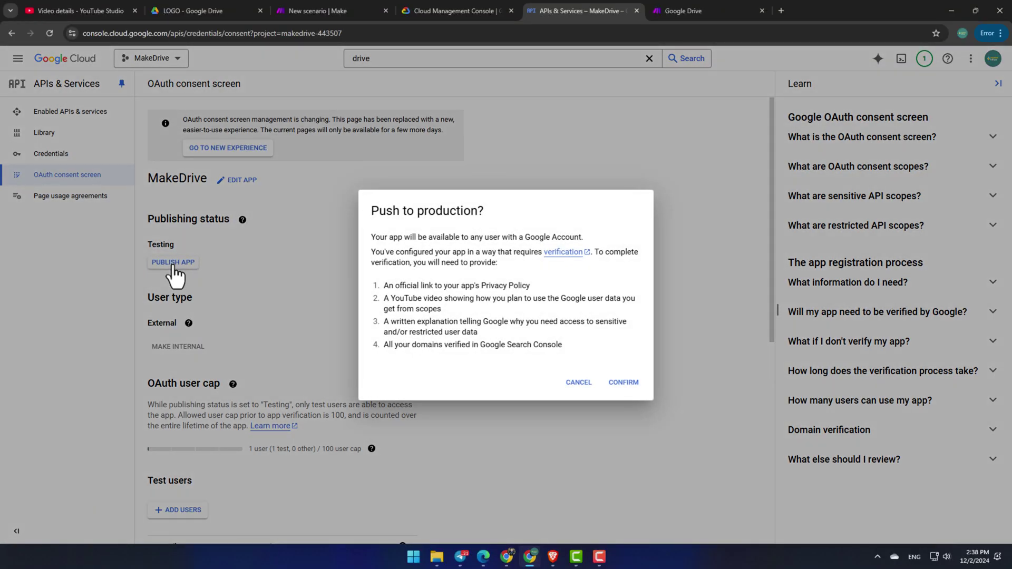
# Confirm pushing the MakeDrive app to production
pyautogui.click(619, 384)
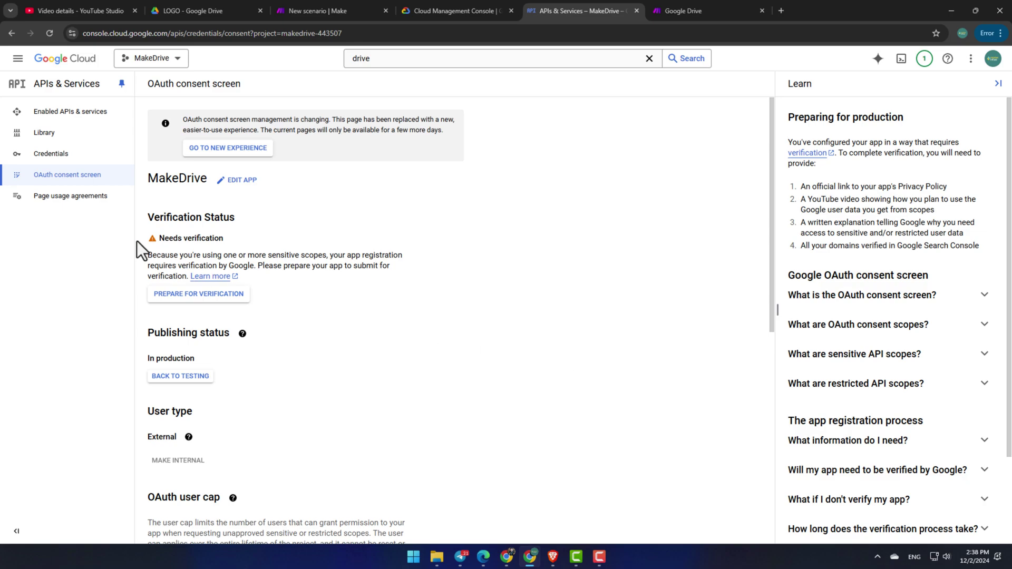
# Create a Web application OAuth client named MakeDrive with the Integromat redirect URI
pyautogui.click(42, 156)
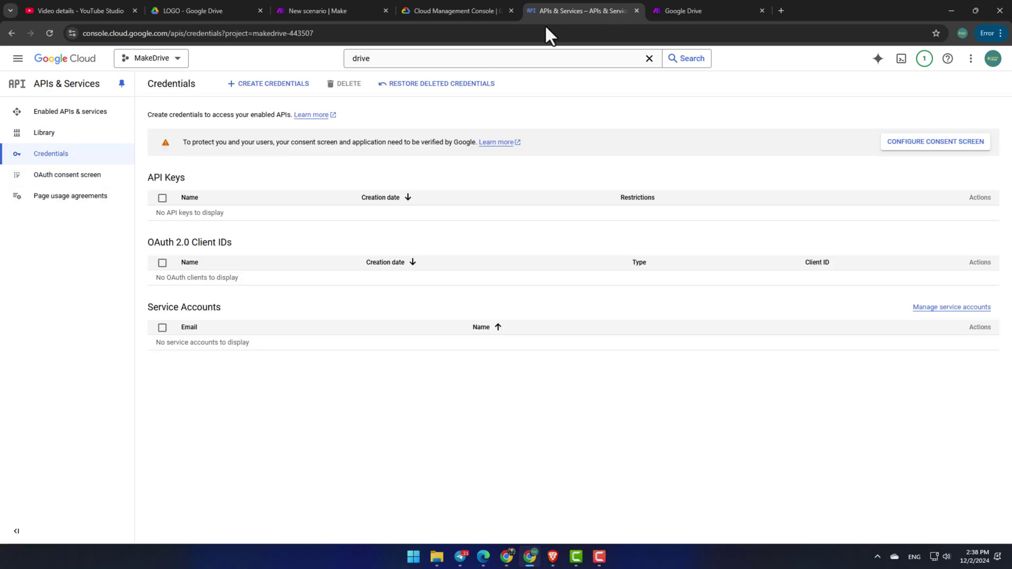
pyautogui.click(285, 88)
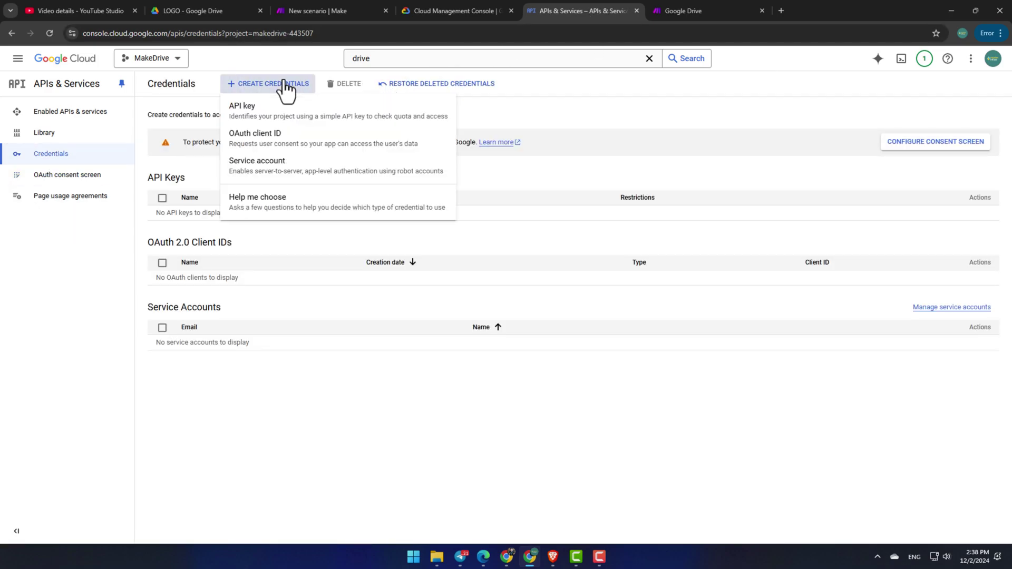
pyautogui.click(279, 155)
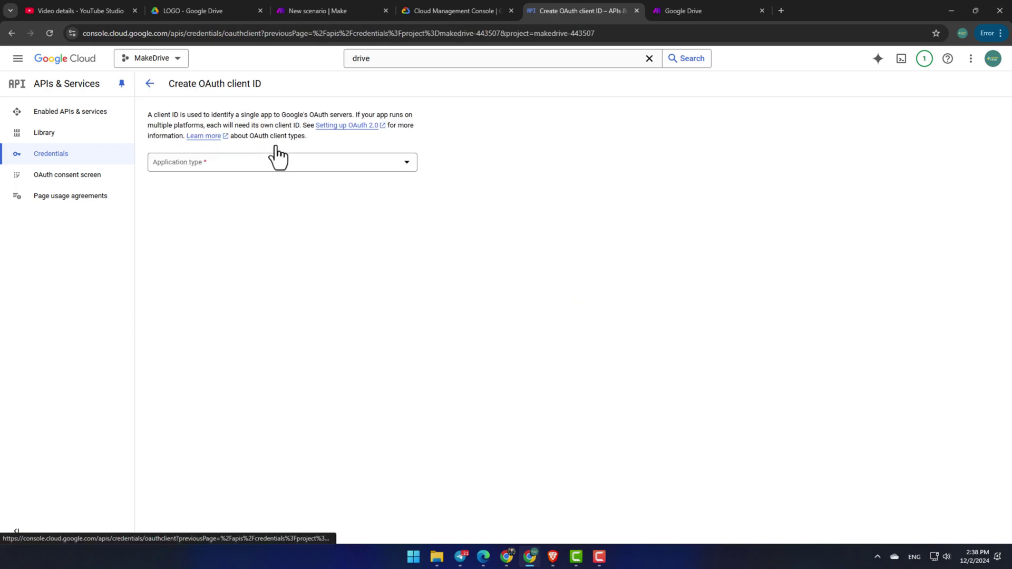
pyautogui.click(267, 166)
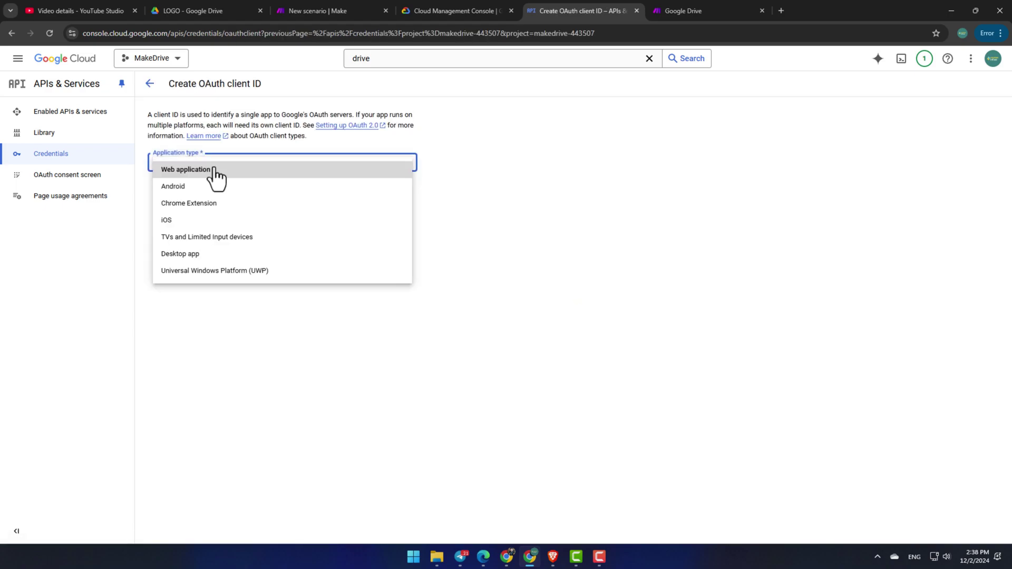
pyautogui.click(182, 172)
pyautogui.click(180, 192)
pyautogui.write('MakeDrive')
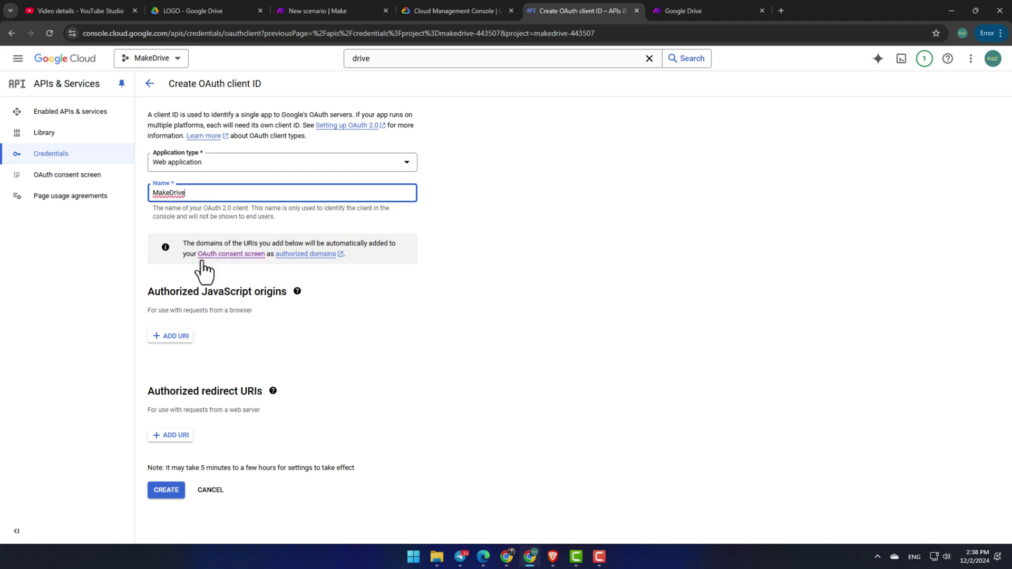
pyautogui.click(176, 435)
pyautogui.write('https://www.integromat.com/oauth/cb/google-restricted')
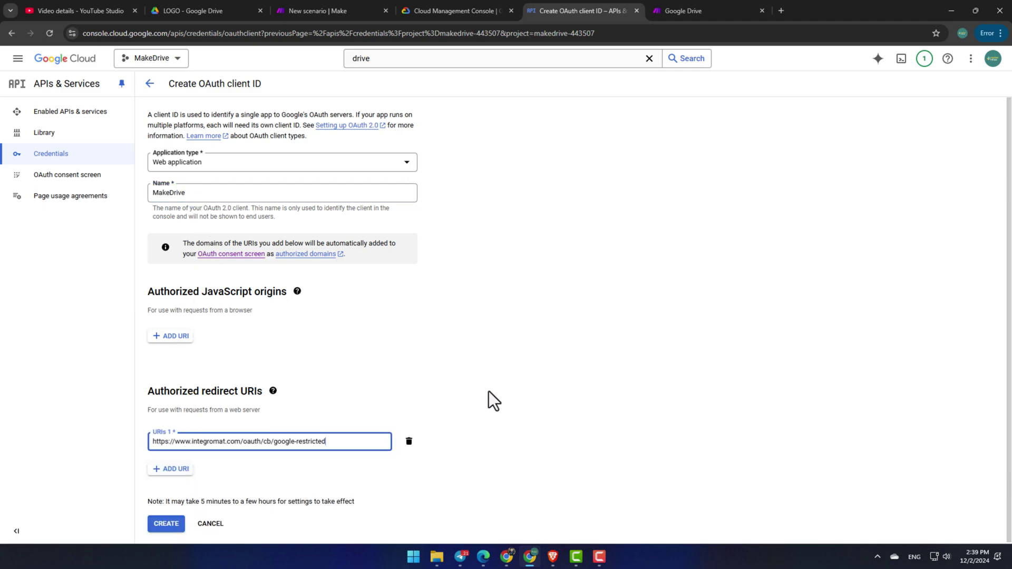
pyautogui.click(170, 526)
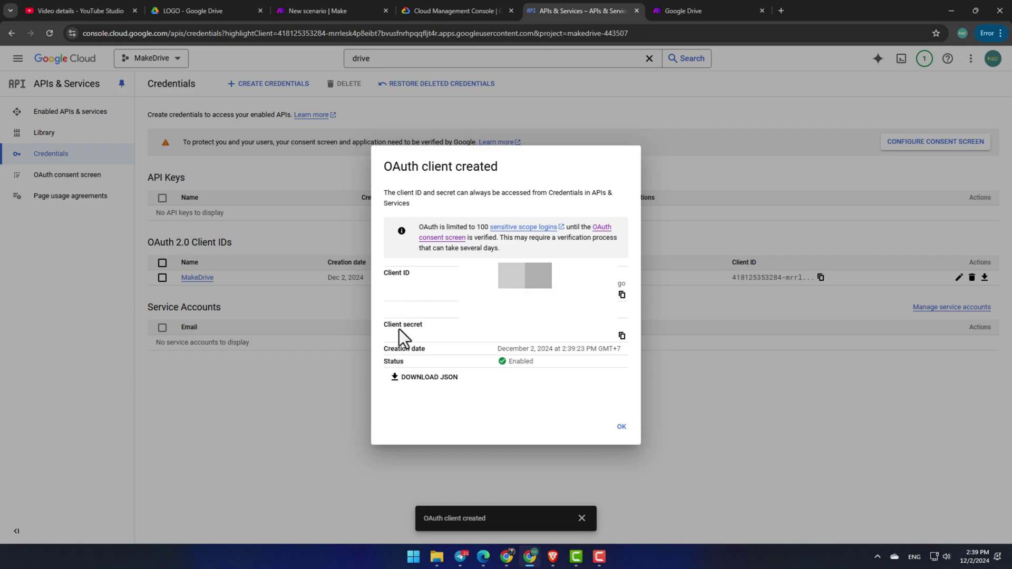
# Copy the new client ID into cell E2 of the Data sheet
pyautogui.click(621, 295)
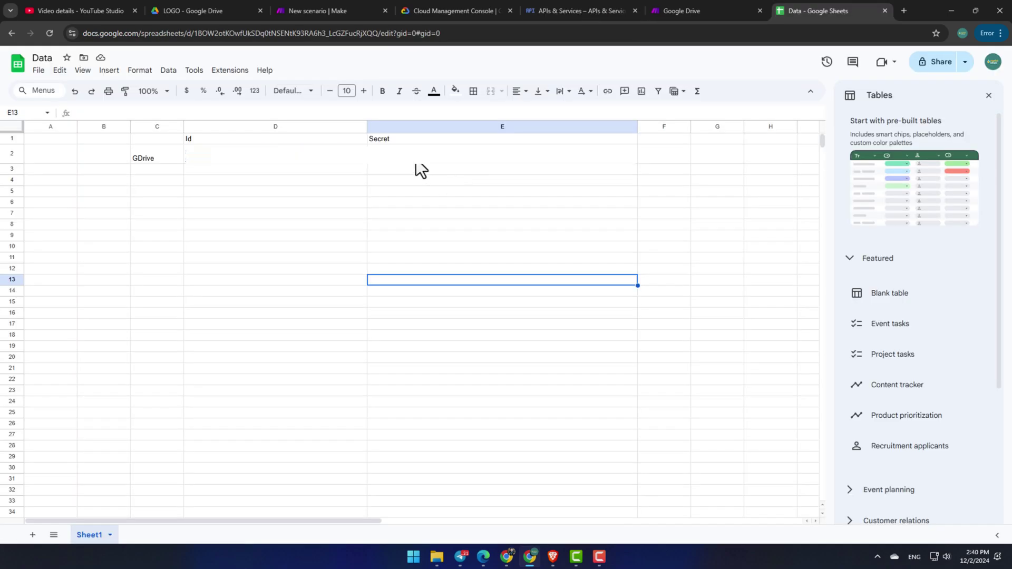
pyautogui.click(417, 165)
pyautogui.hotkey('ctrl', 'v')
pyautogui.hotkey('ctrl', '3')
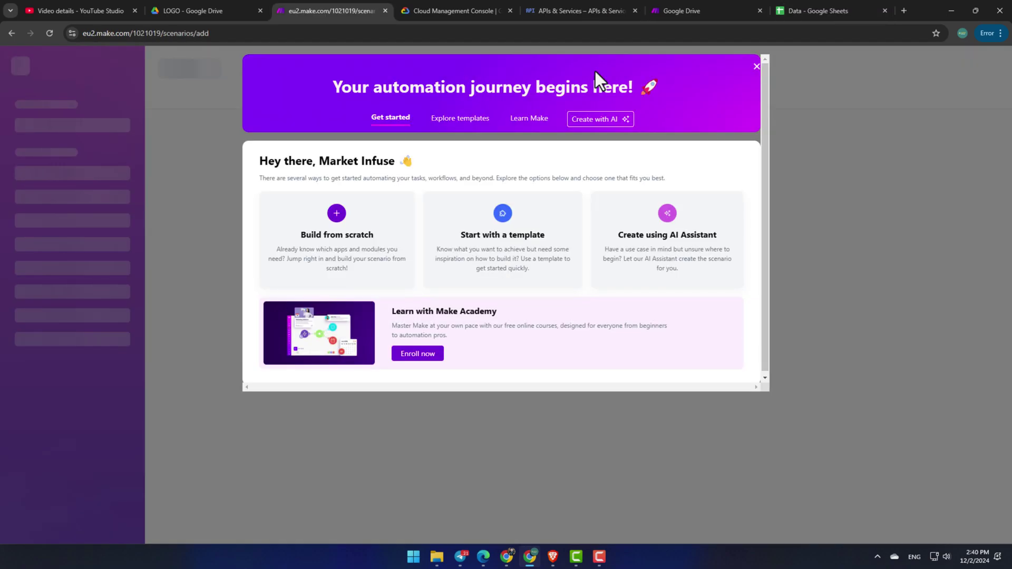
# Add a Google Drive Create a Folder module to the new scenario and start a connection
pyautogui.click(757, 67)
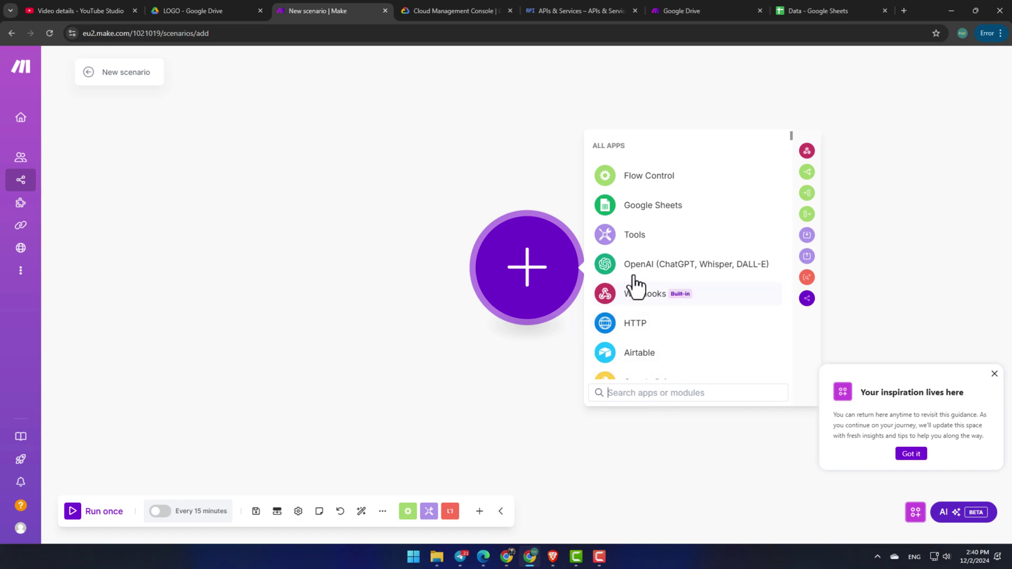
pyautogui.scroll(-2, 657, 268)
pyautogui.click(648, 194)
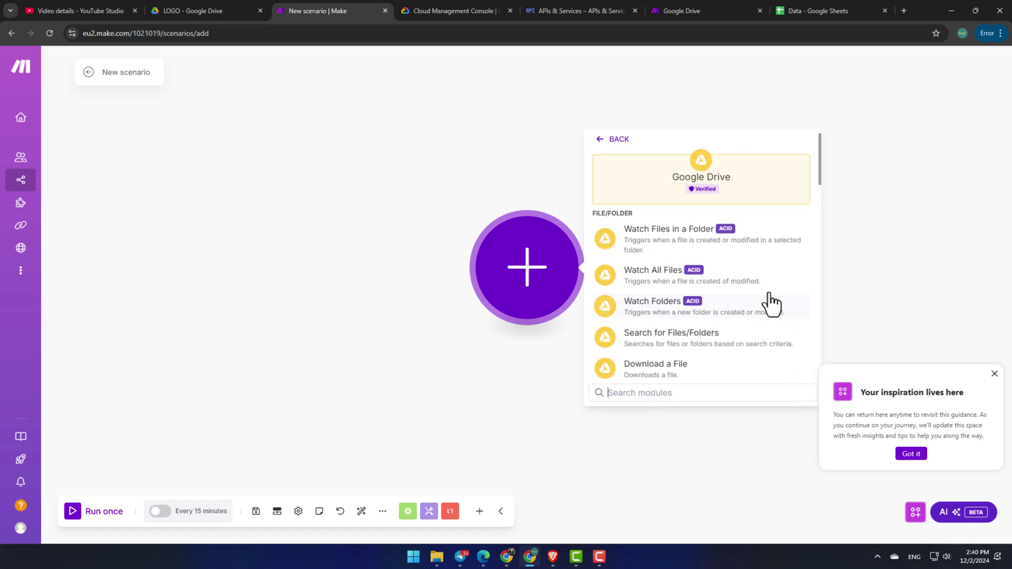
pyautogui.scroll(-3, 768, 299)
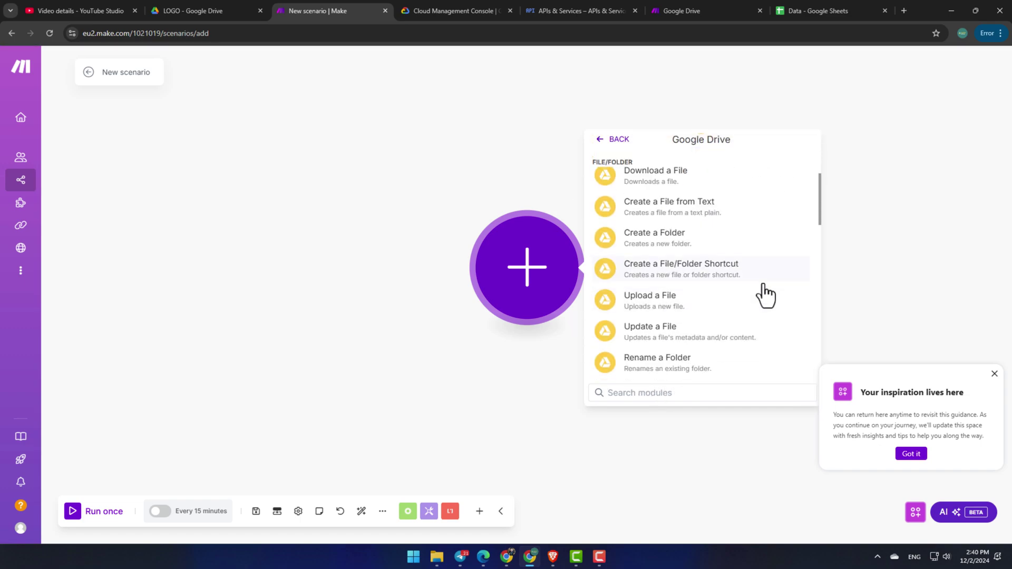
pyautogui.click(674, 243)
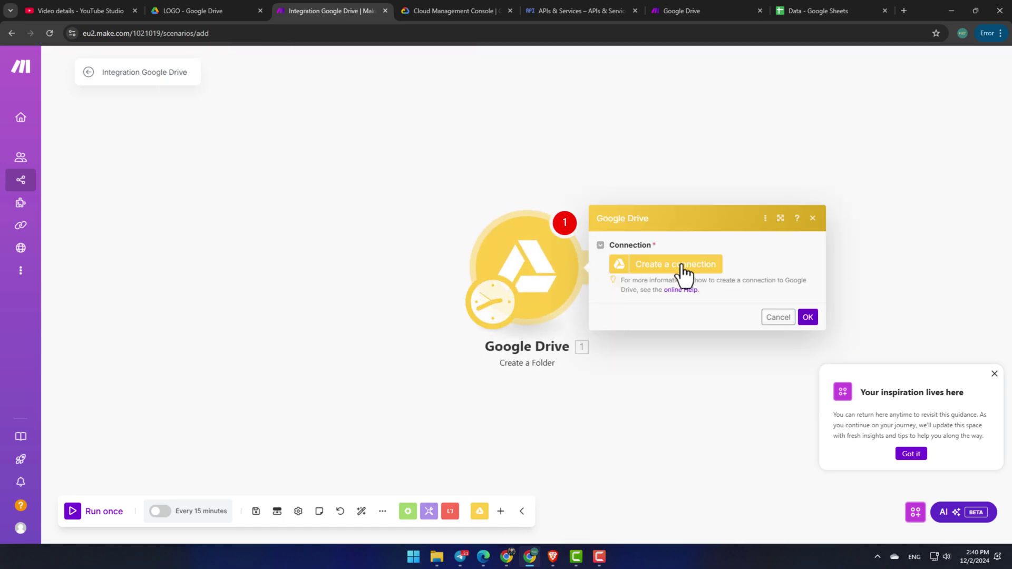
pyautogui.click(678, 268)
pyautogui.click(994, 374)
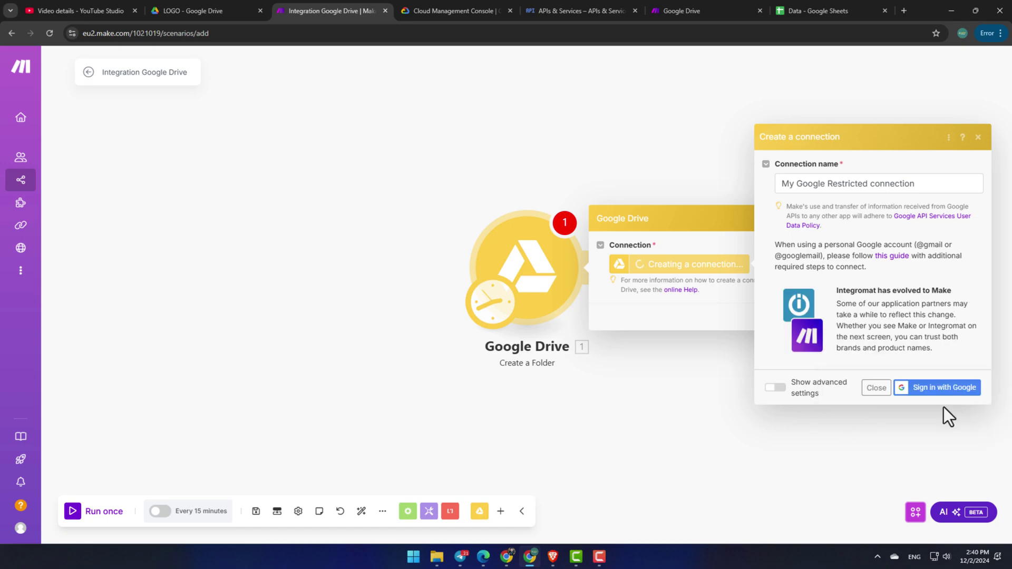
# Rename the connection MakeDrive, paste the client ID and secret from Sheets, then sign in with Google
pyautogui.tripleClick(520, 142)
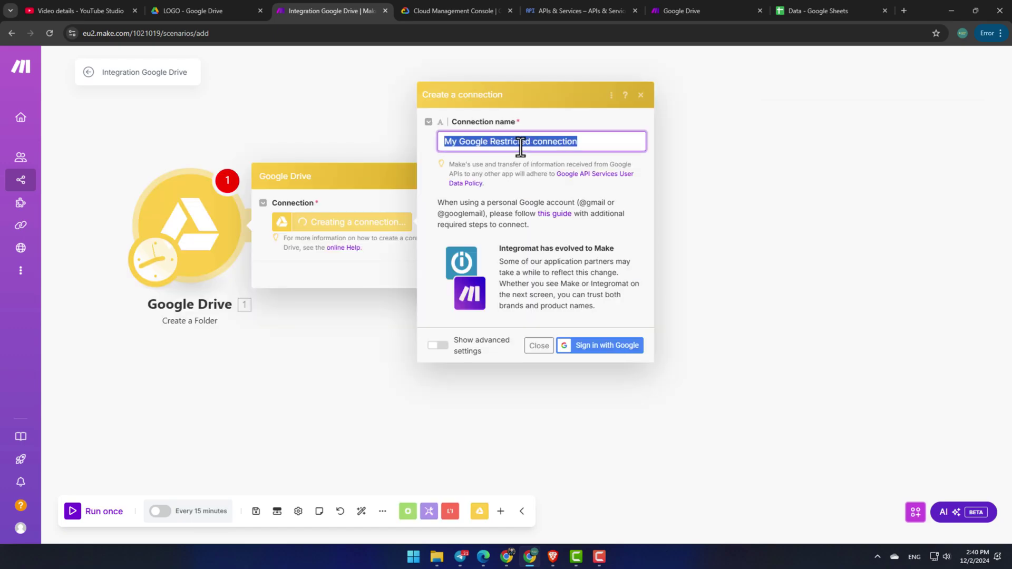
pyautogui.write('MakeDrive')
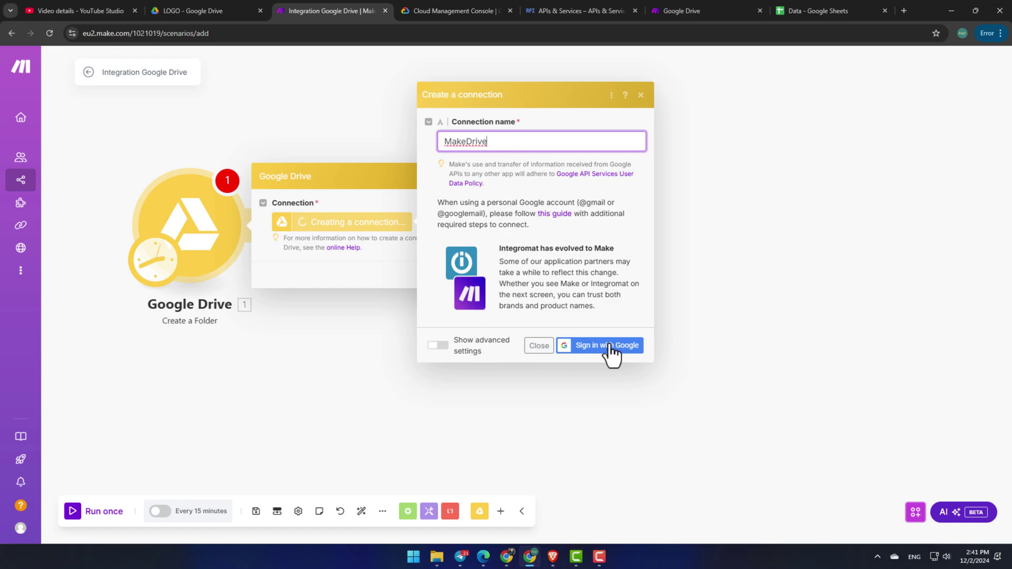
pyautogui.click(436, 346)
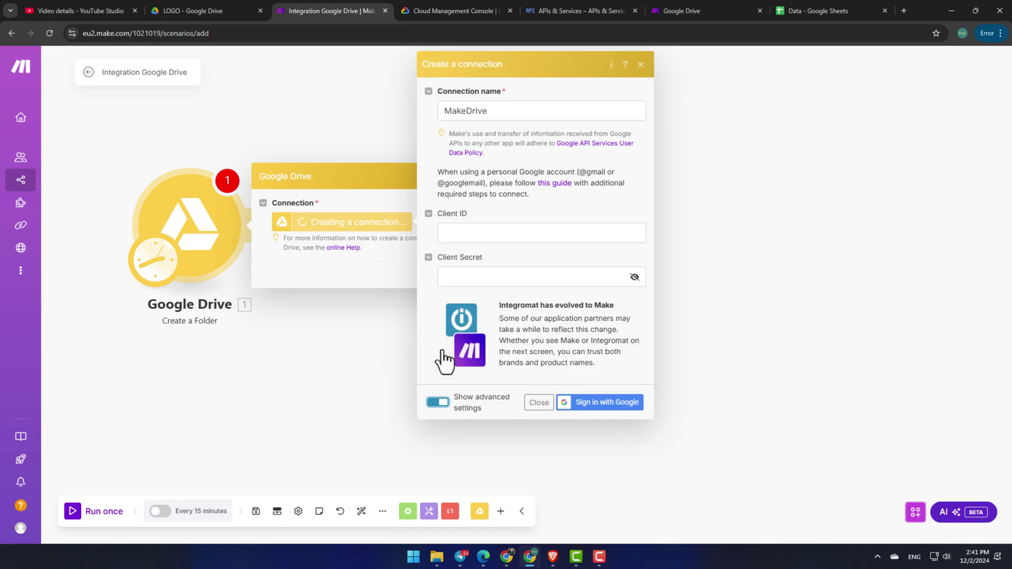
pyautogui.click(460, 232)
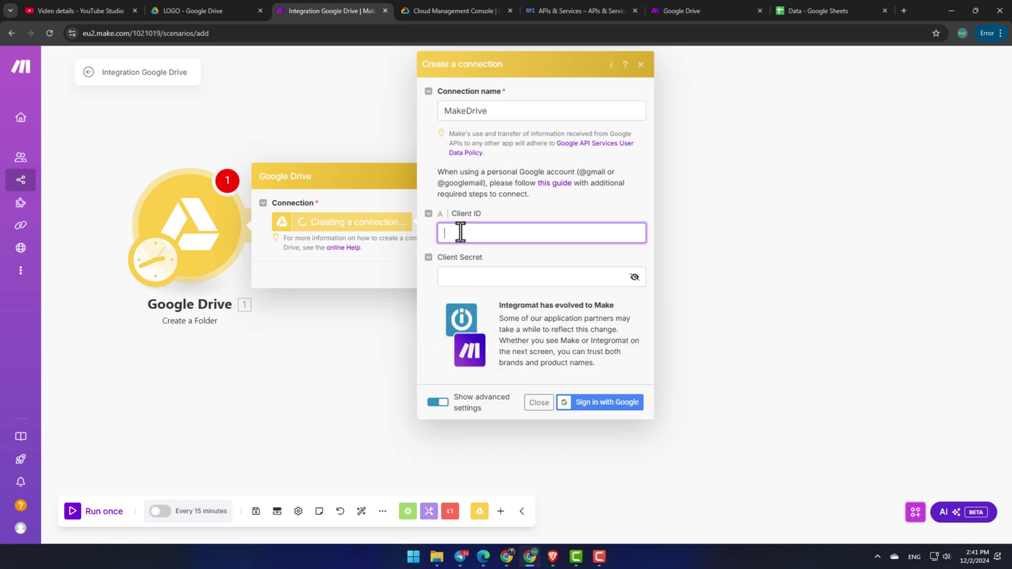
pyautogui.click(810, 12)
pyautogui.click(277, 157)
pyautogui.hotkey('ctrl', 'c')
pyautogui.hotkey('ctrl', '3')
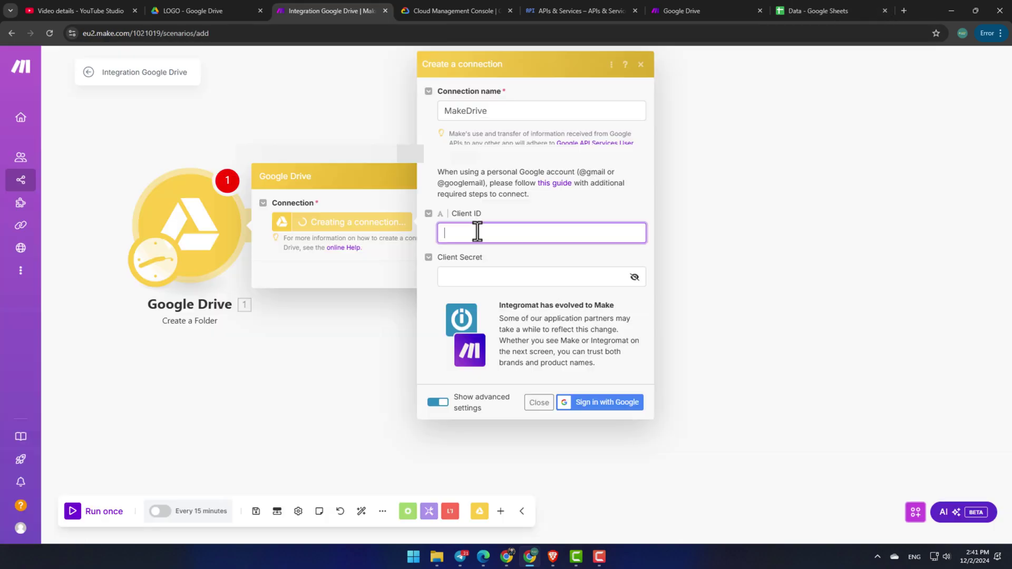
pyautogui.hotkey('ctrl', 'v')
pyautogui.click(474, 275)
pyautogui.hotkey('ctrl', 'v')
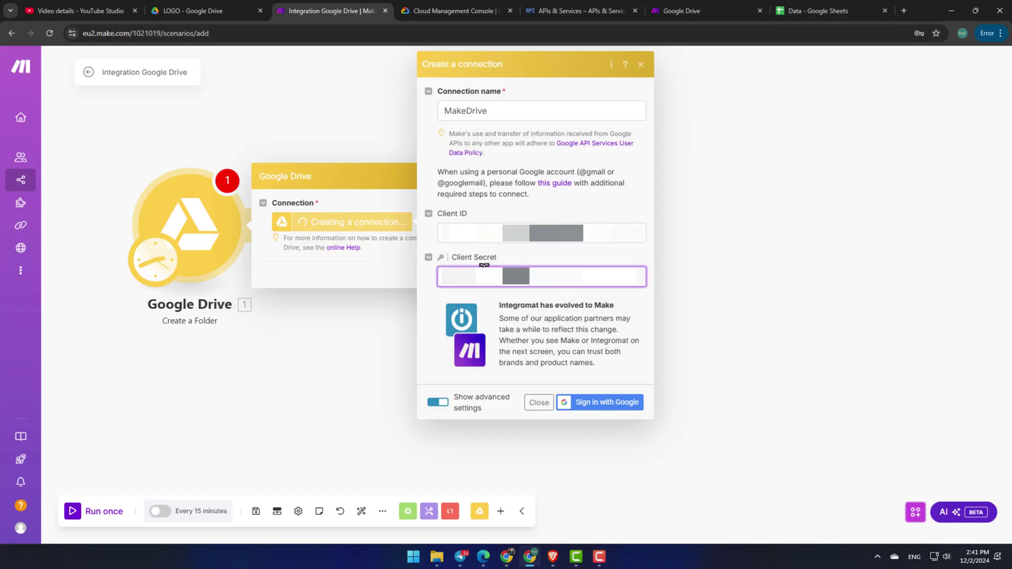
pyautogui.click(425, 310)
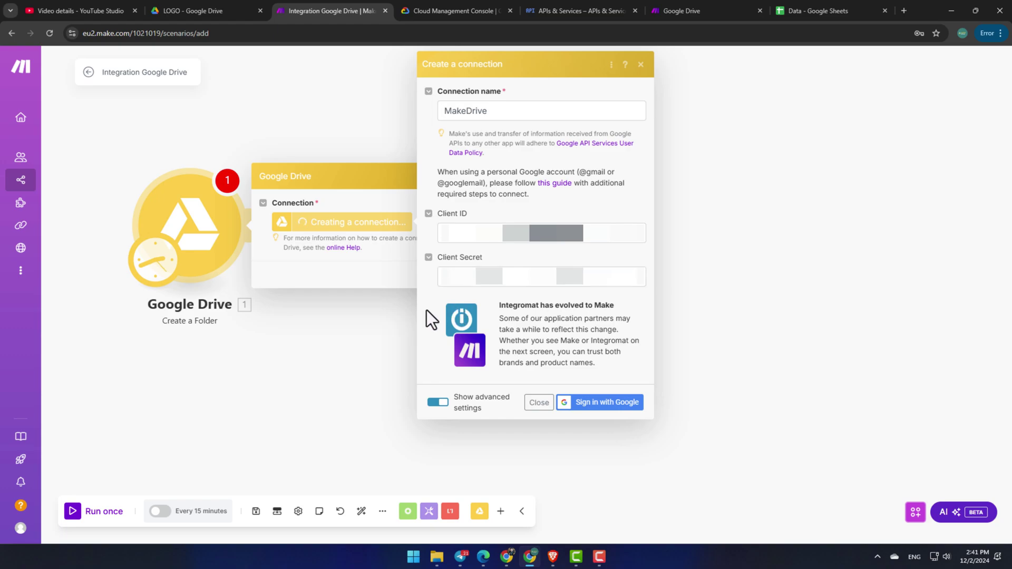
pyautogui.click(599, 405)
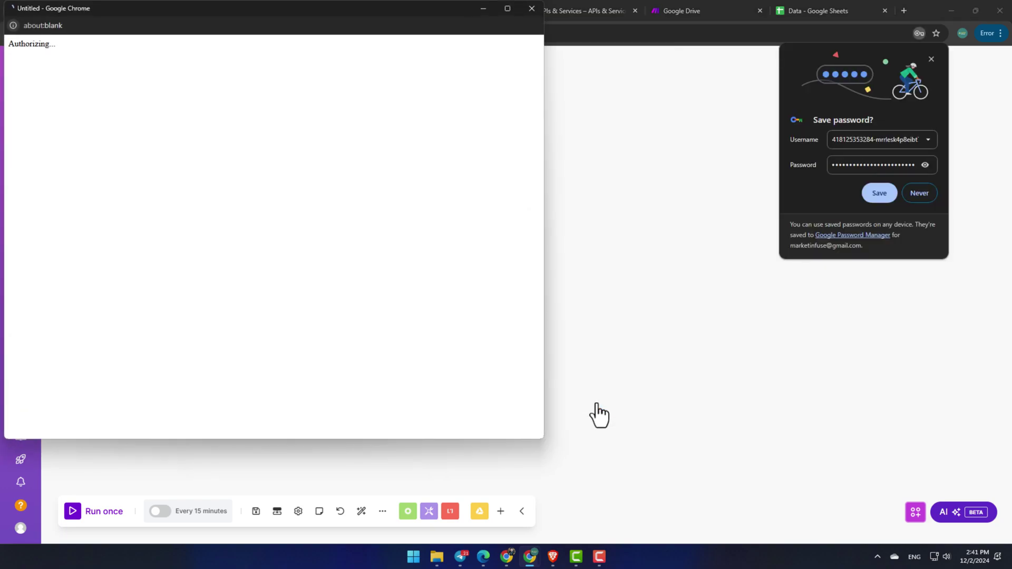
# Bring the Google sign-in popup forward and choose the account to authorize
pyautogui.click(556, 482)
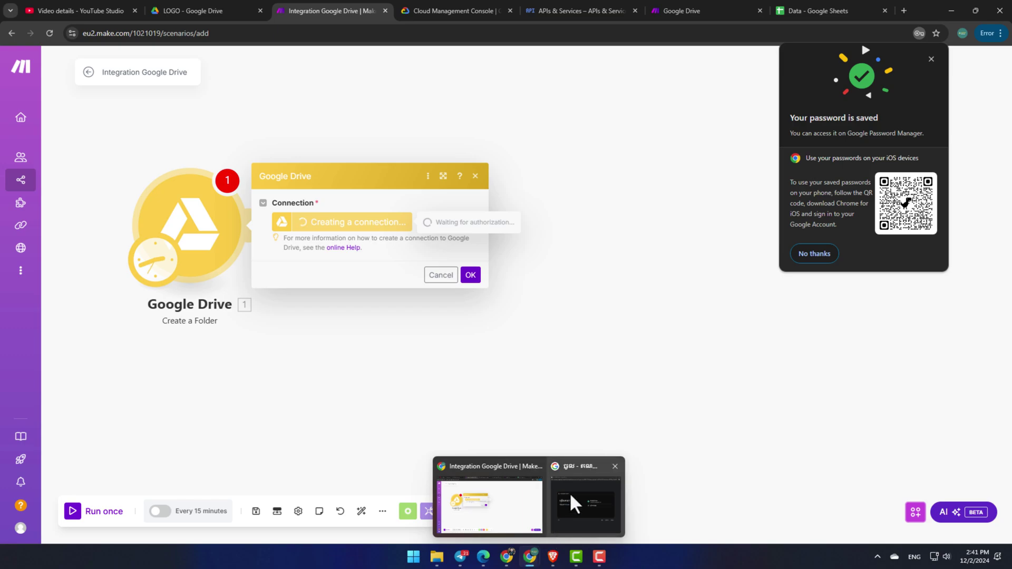
pyautogui.click(569, 494)
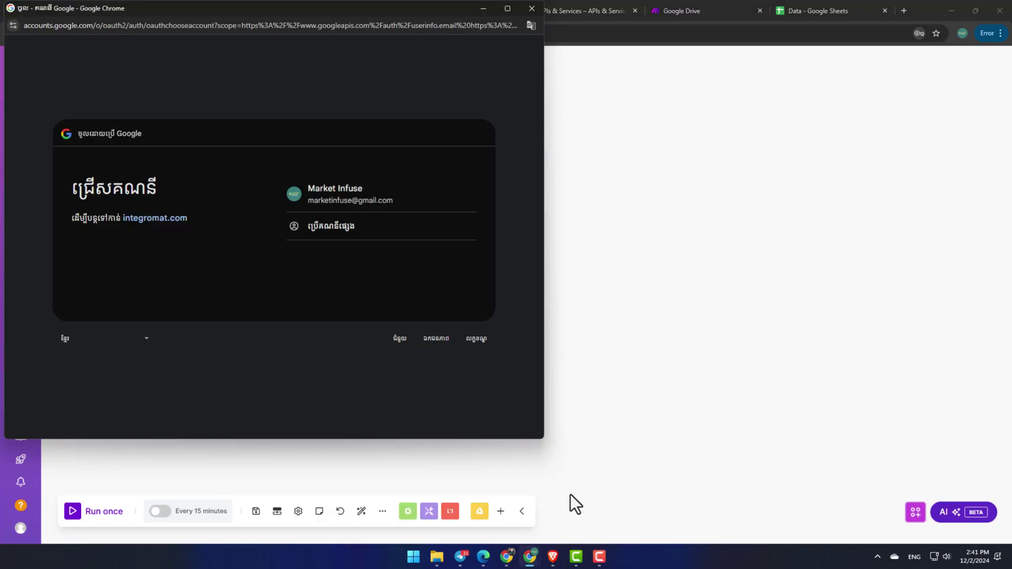
pyautogui.click(347, 204)
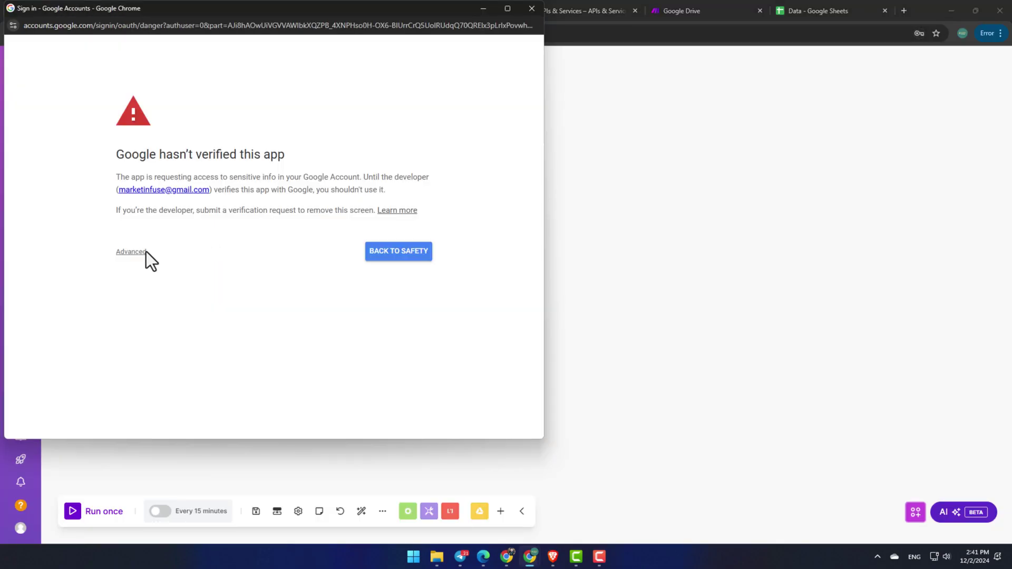
# Proceed past the unverified integromat.com warning and grant Google Drive file access
pyautogui.click(132, 254)
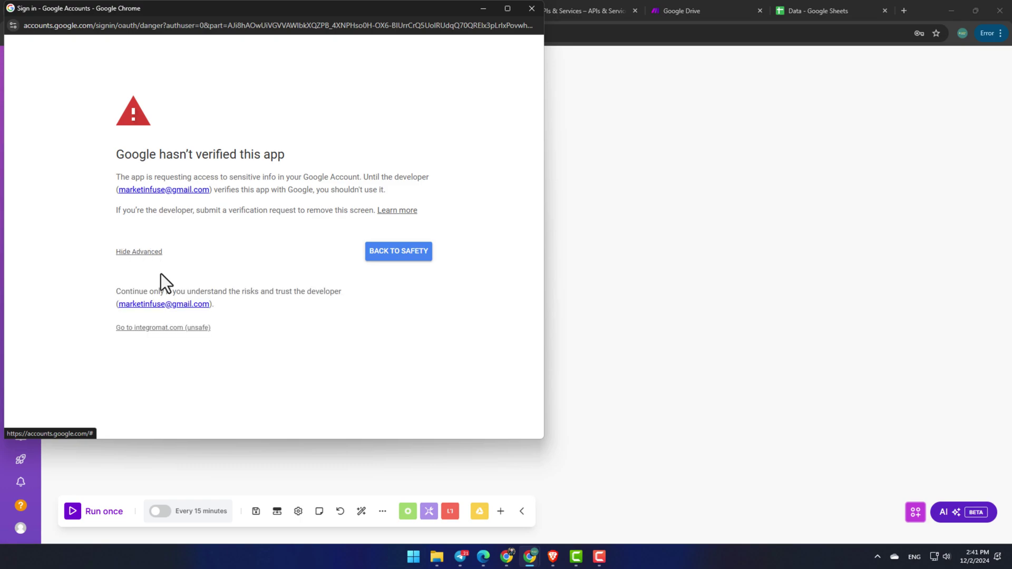
pyautogui.click(163, 327)
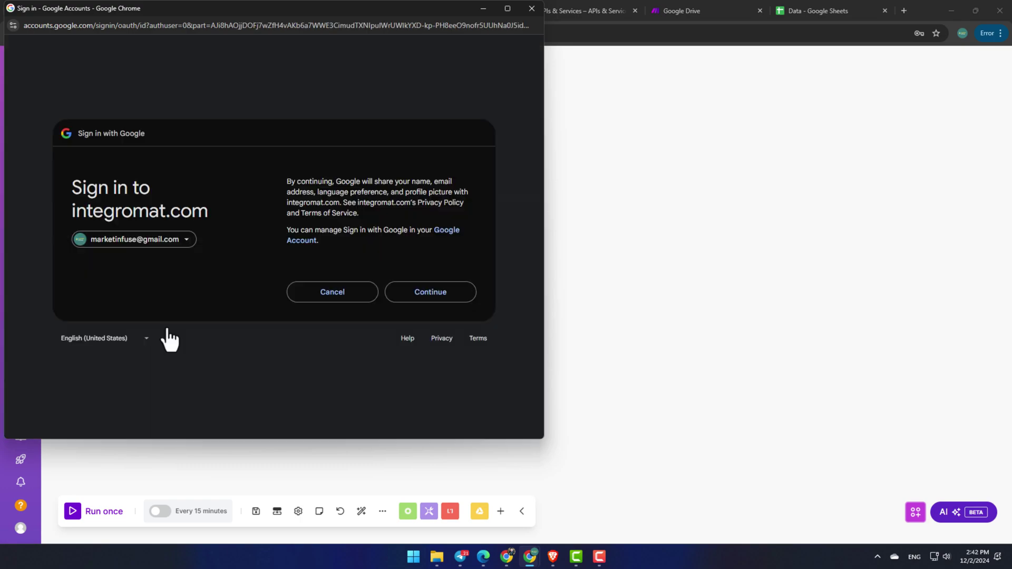
pyautogui.click(434, 297)
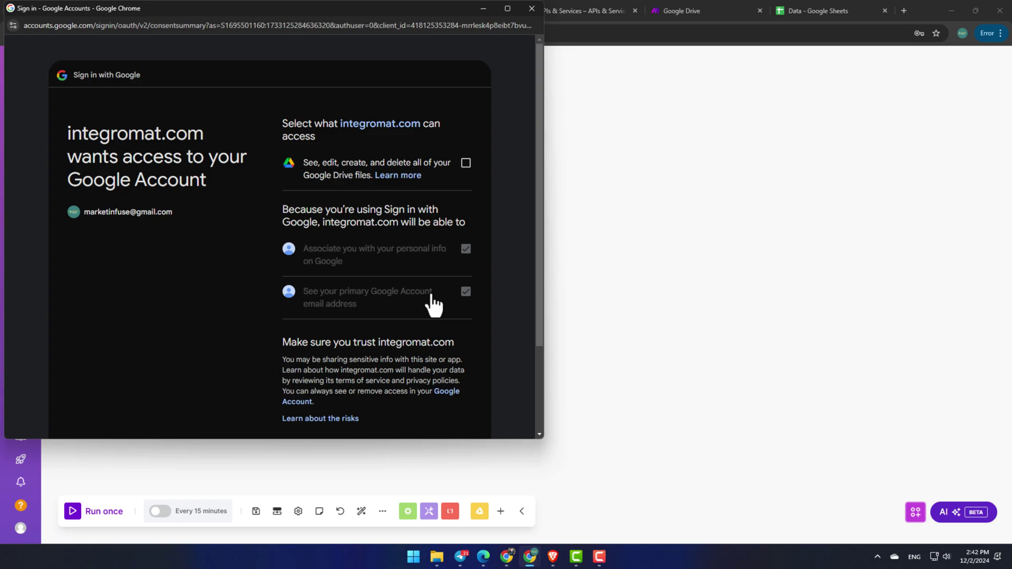
pyautogui.click(466, 162)
pyautogui.scroll(-2, 471, 190)
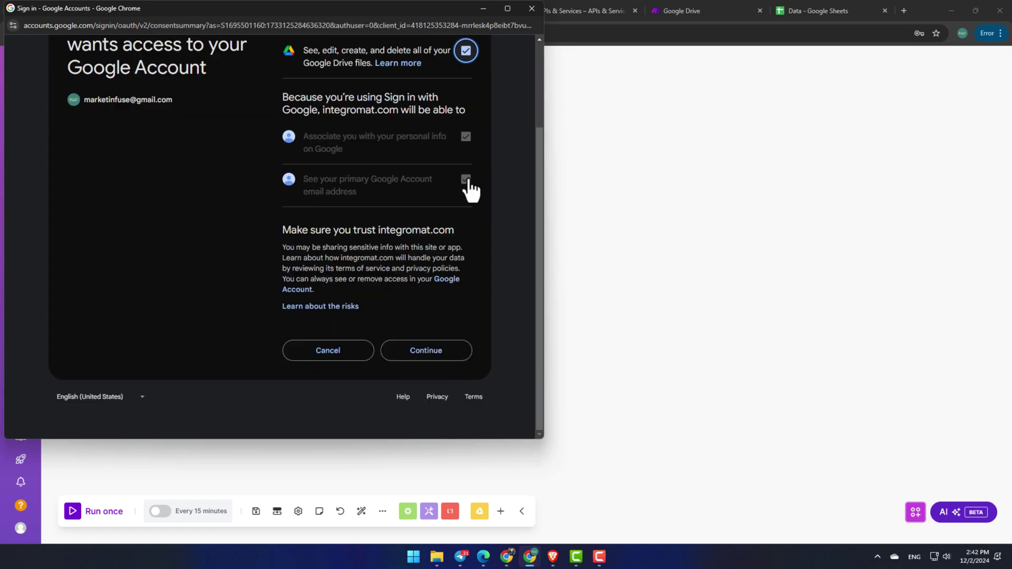
pyautogui.click(427, 353)
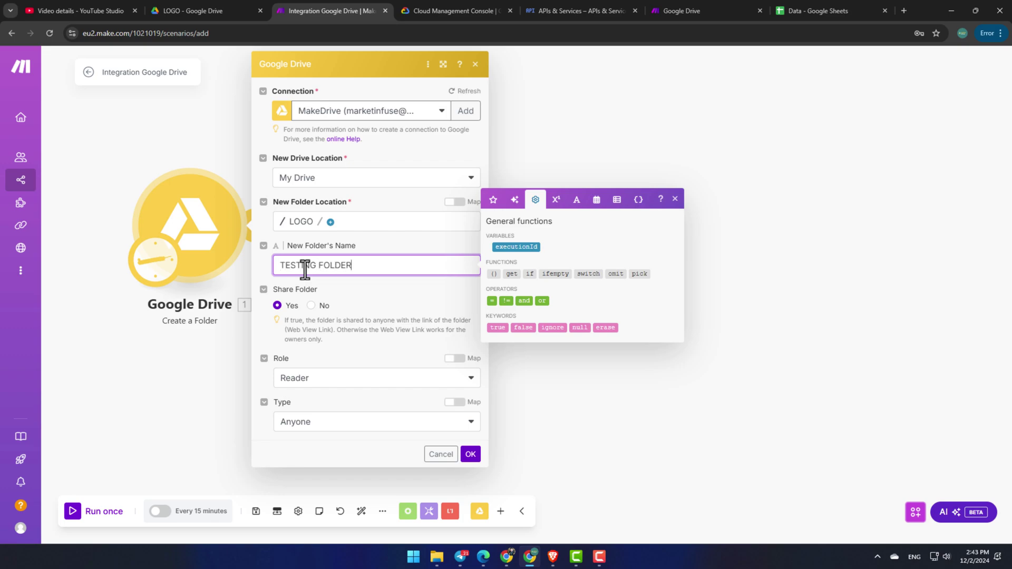
# Save the Create a Folder settings for shared TESTING FOLDER in LOGO, then go to Google Drive
pyautogui.click(470, 455)
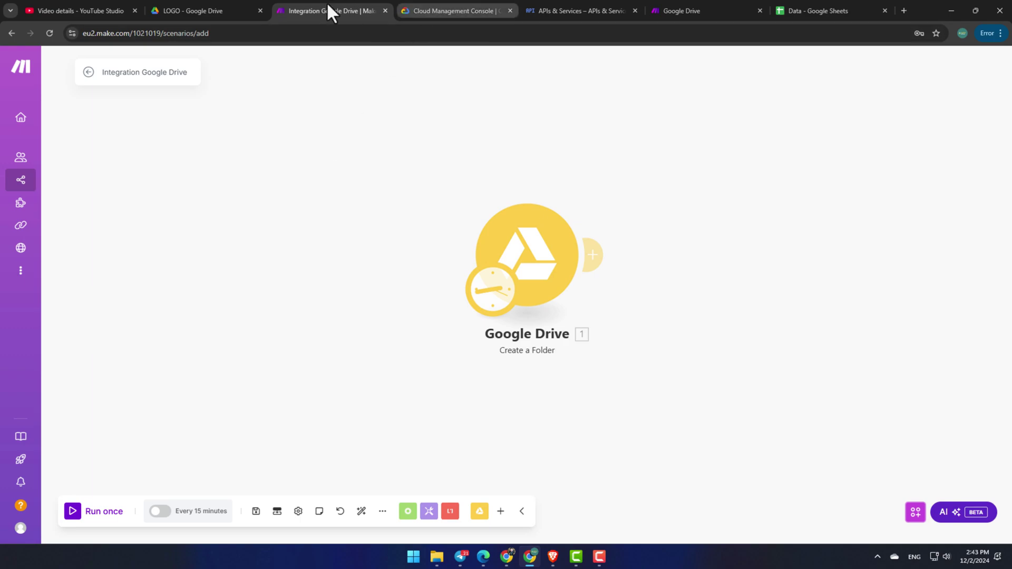
pyautogui.click(198, 10)
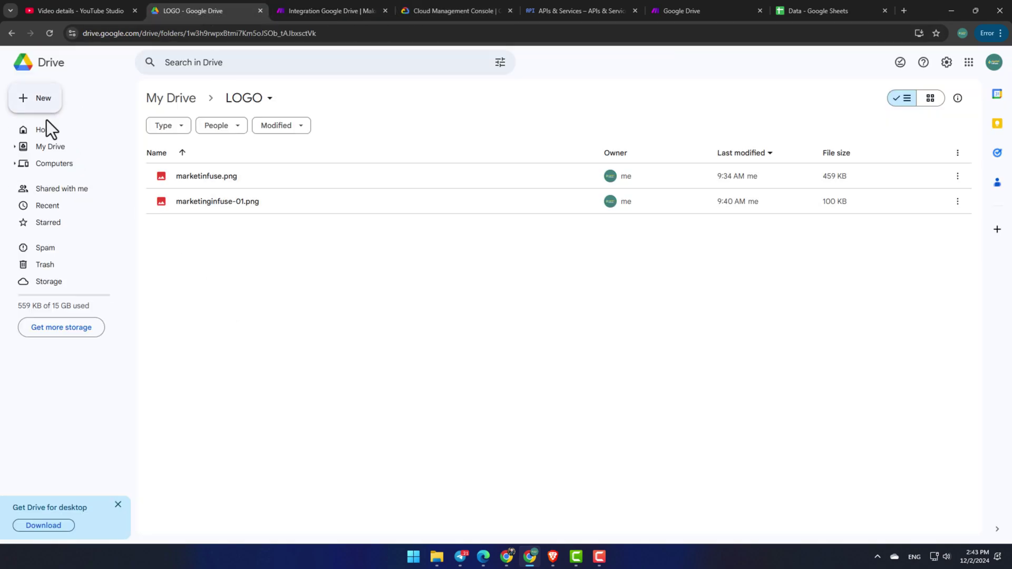
pyautogui.click(65, 149)
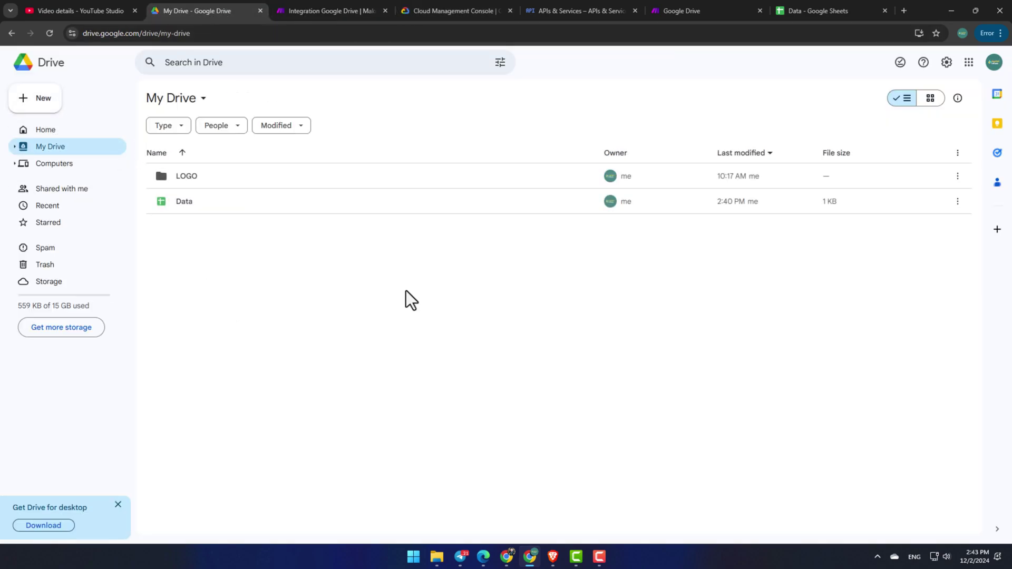
pyautogui.doubleClick(221, 174)
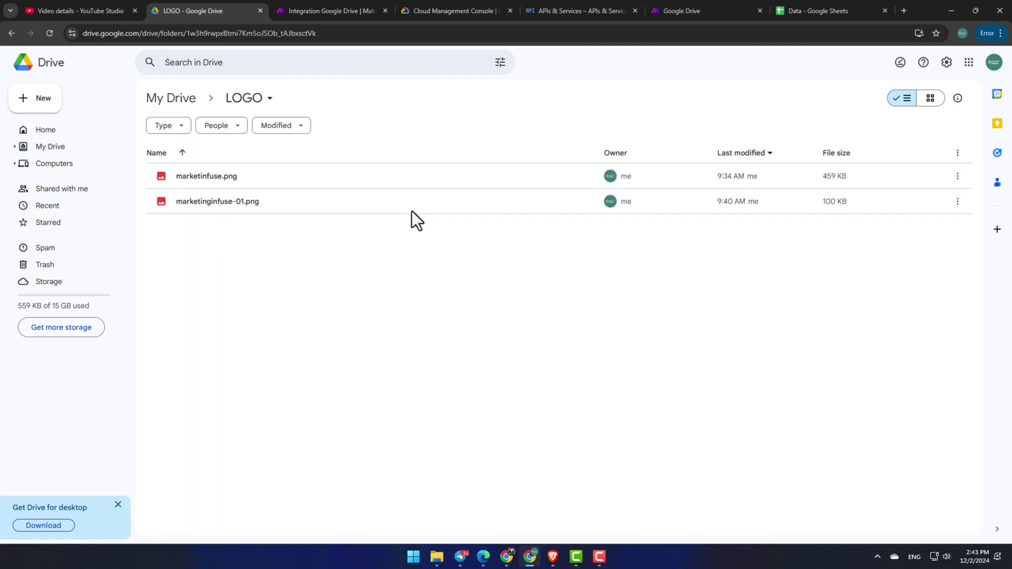
pyautogui.click(301, 11)
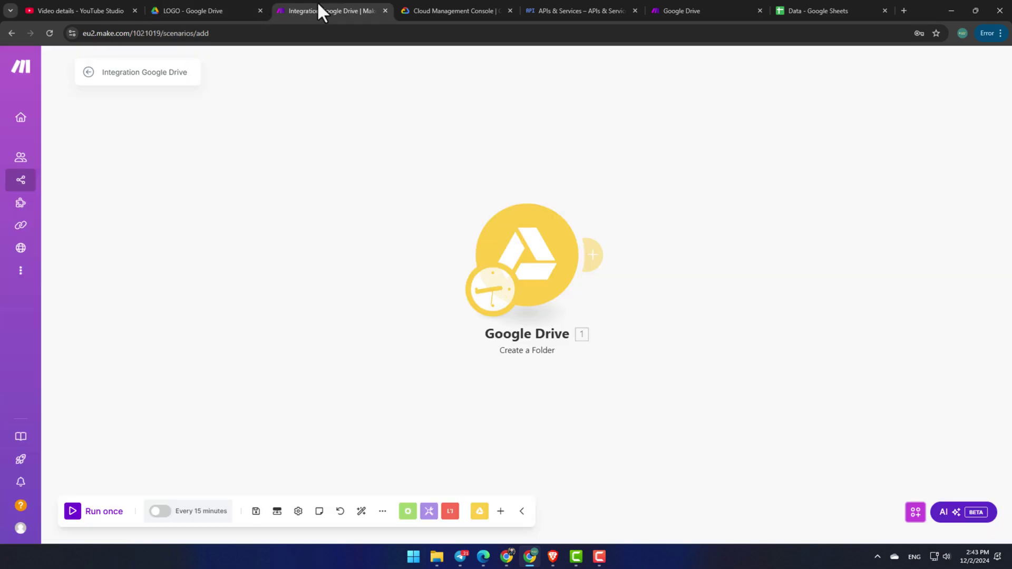
# Run the Make scenario once so the Drive module creates TESTING FOLDER
pyautogui.click(73, 512)
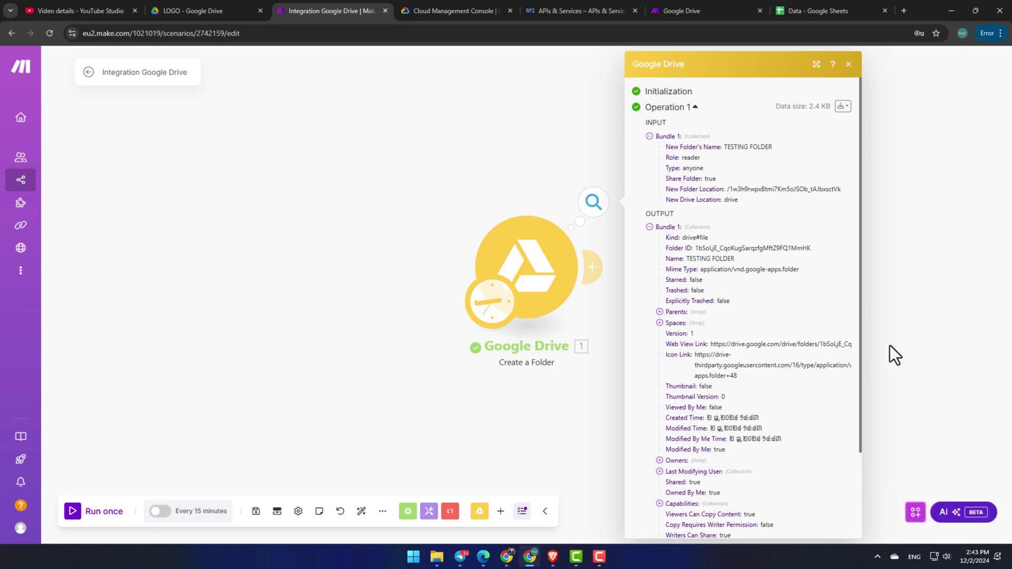
pyautogui.scroll(-3, 560, 356)
pyautogui.scroll(2, 565, 374)
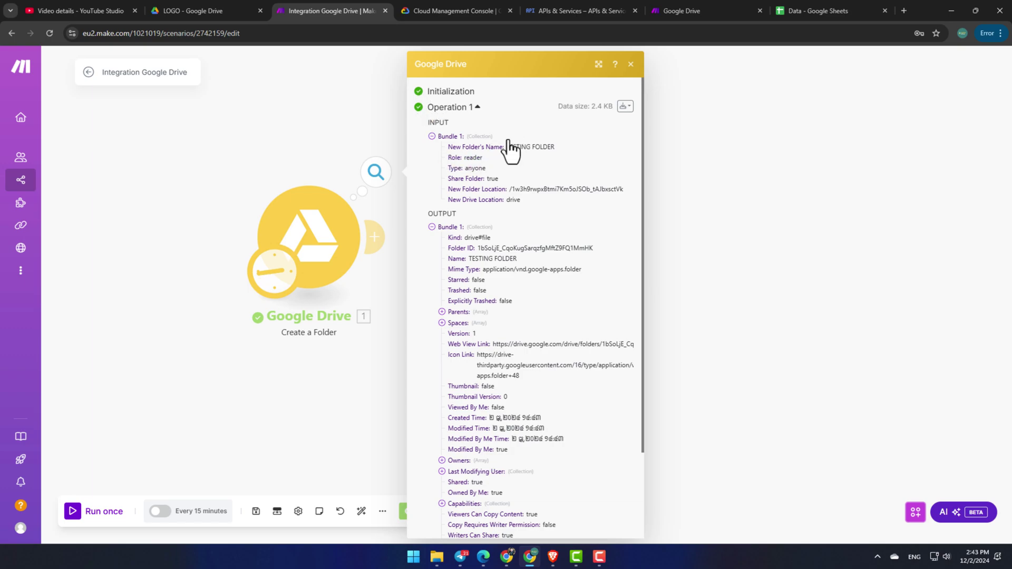
# In the LOGO Drive tab, open the new, empty TESTING FOLDER
pyautogui.click(220, 13)
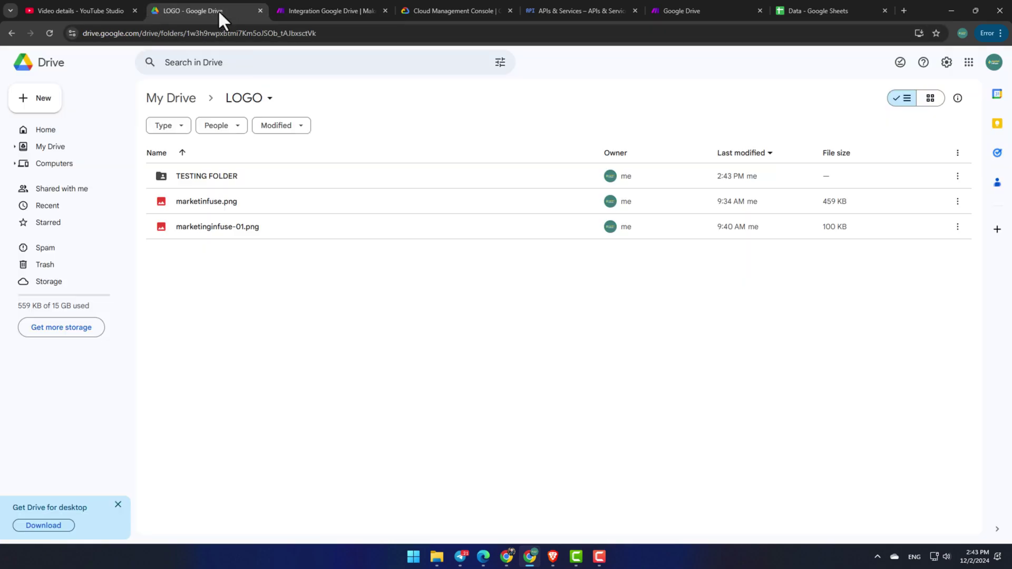
pyautogui.moveTo(230, 175)
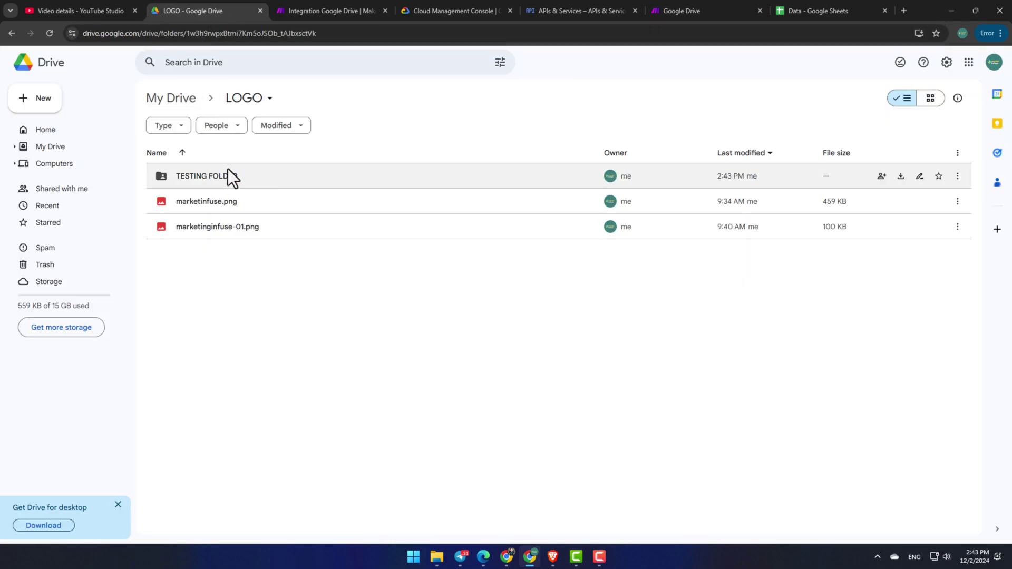
pyautogui.doubleClick(202, 172)
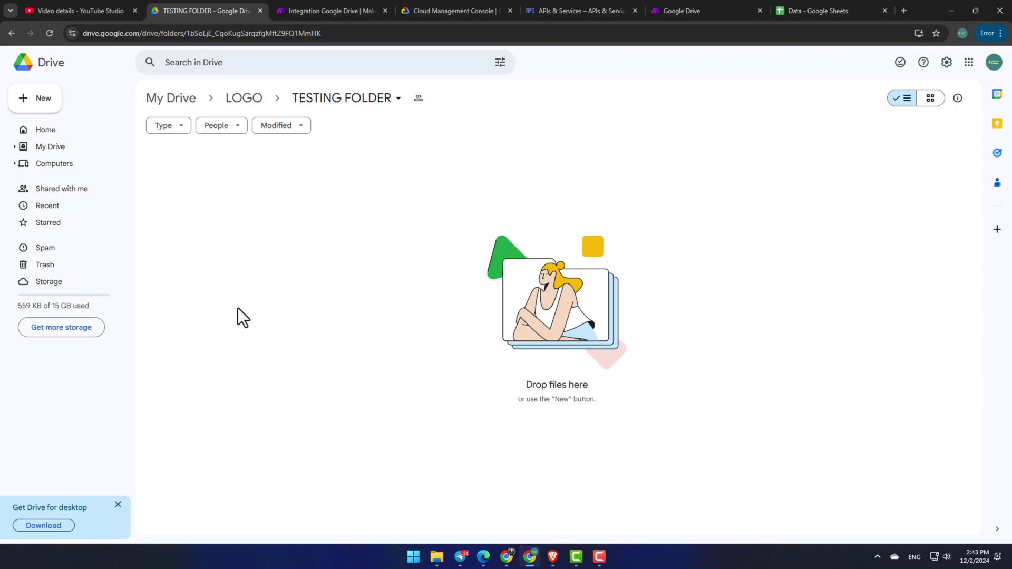